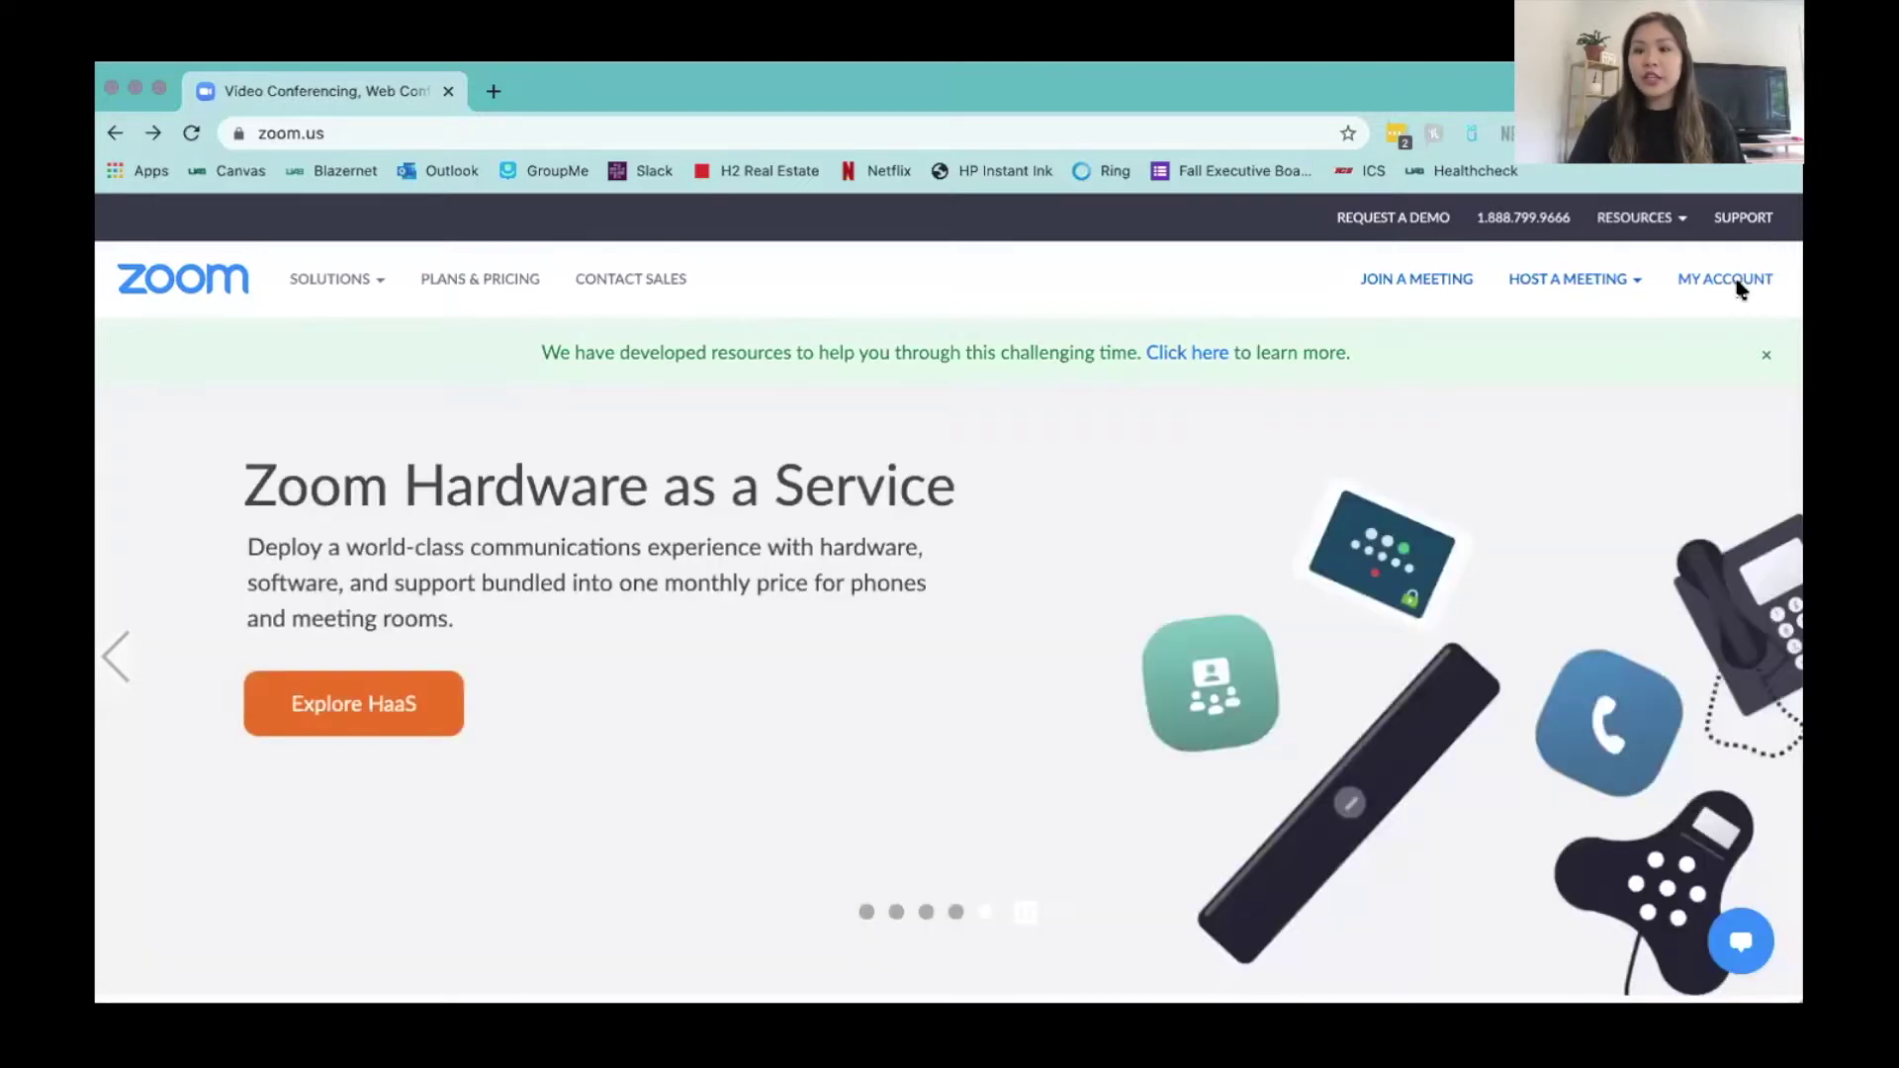
# Step: Go from My Account to the Settings page's In Meeting (Advanced) section in the Zoom web portal
pyautogui.click(1738, 282)
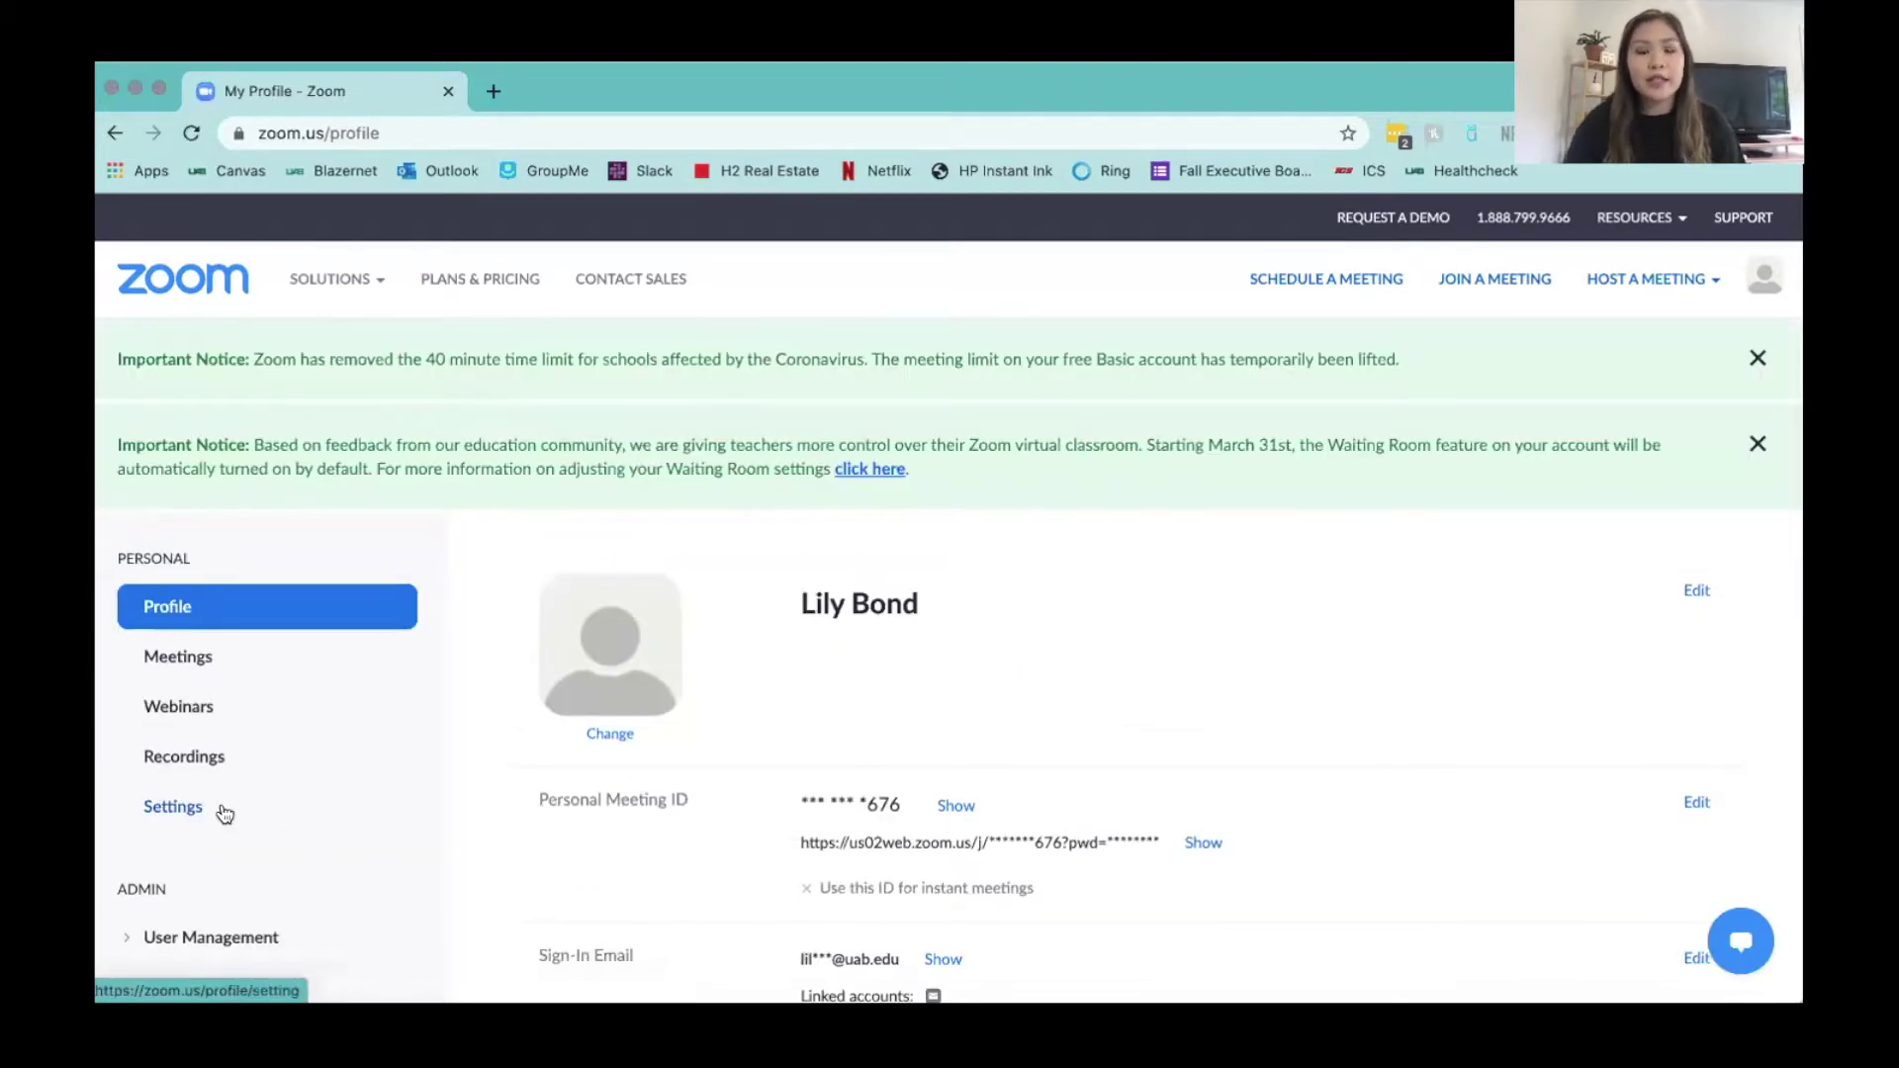
pyautogui.click(172, 807)
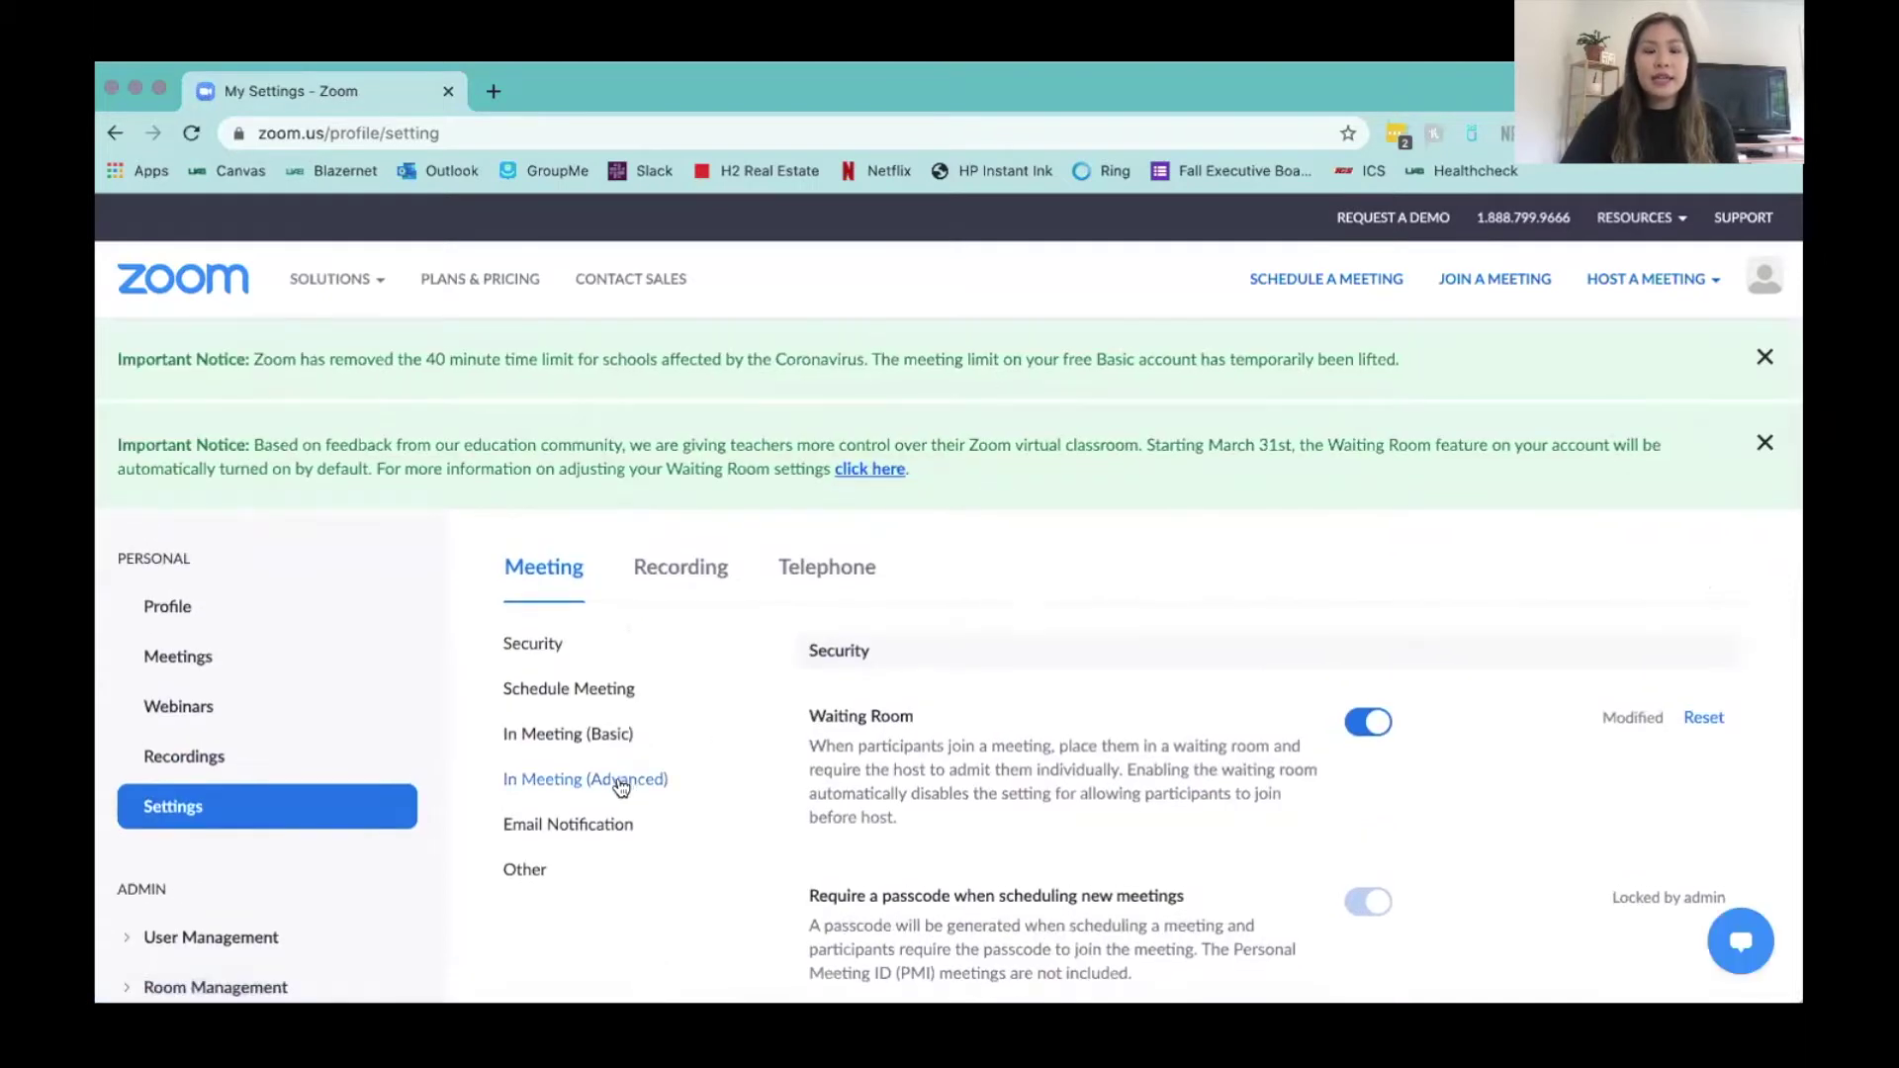
pyautogui.click(627, 786)
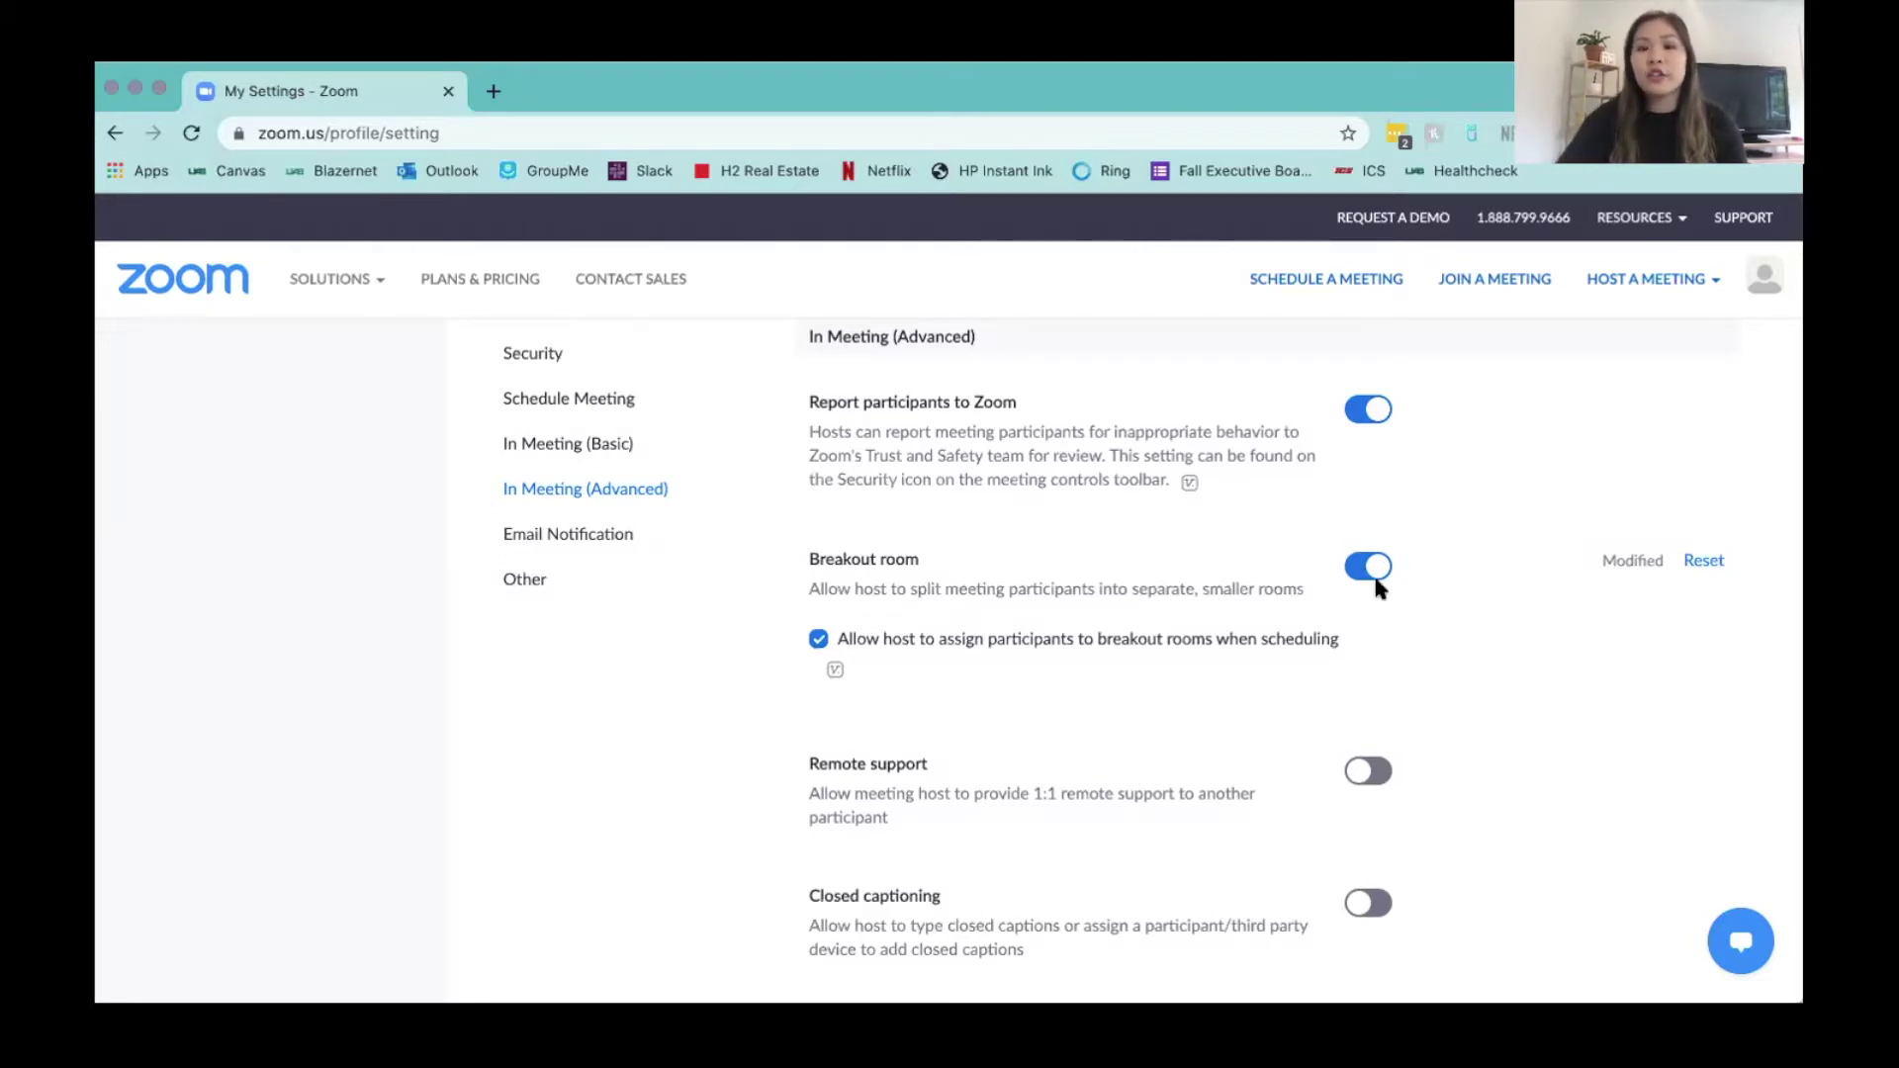
# Step: Scroll back up through the In Meeting (Advanced) settings after the Breakout room option
pyautogui.scroll(2, 1375, 584)
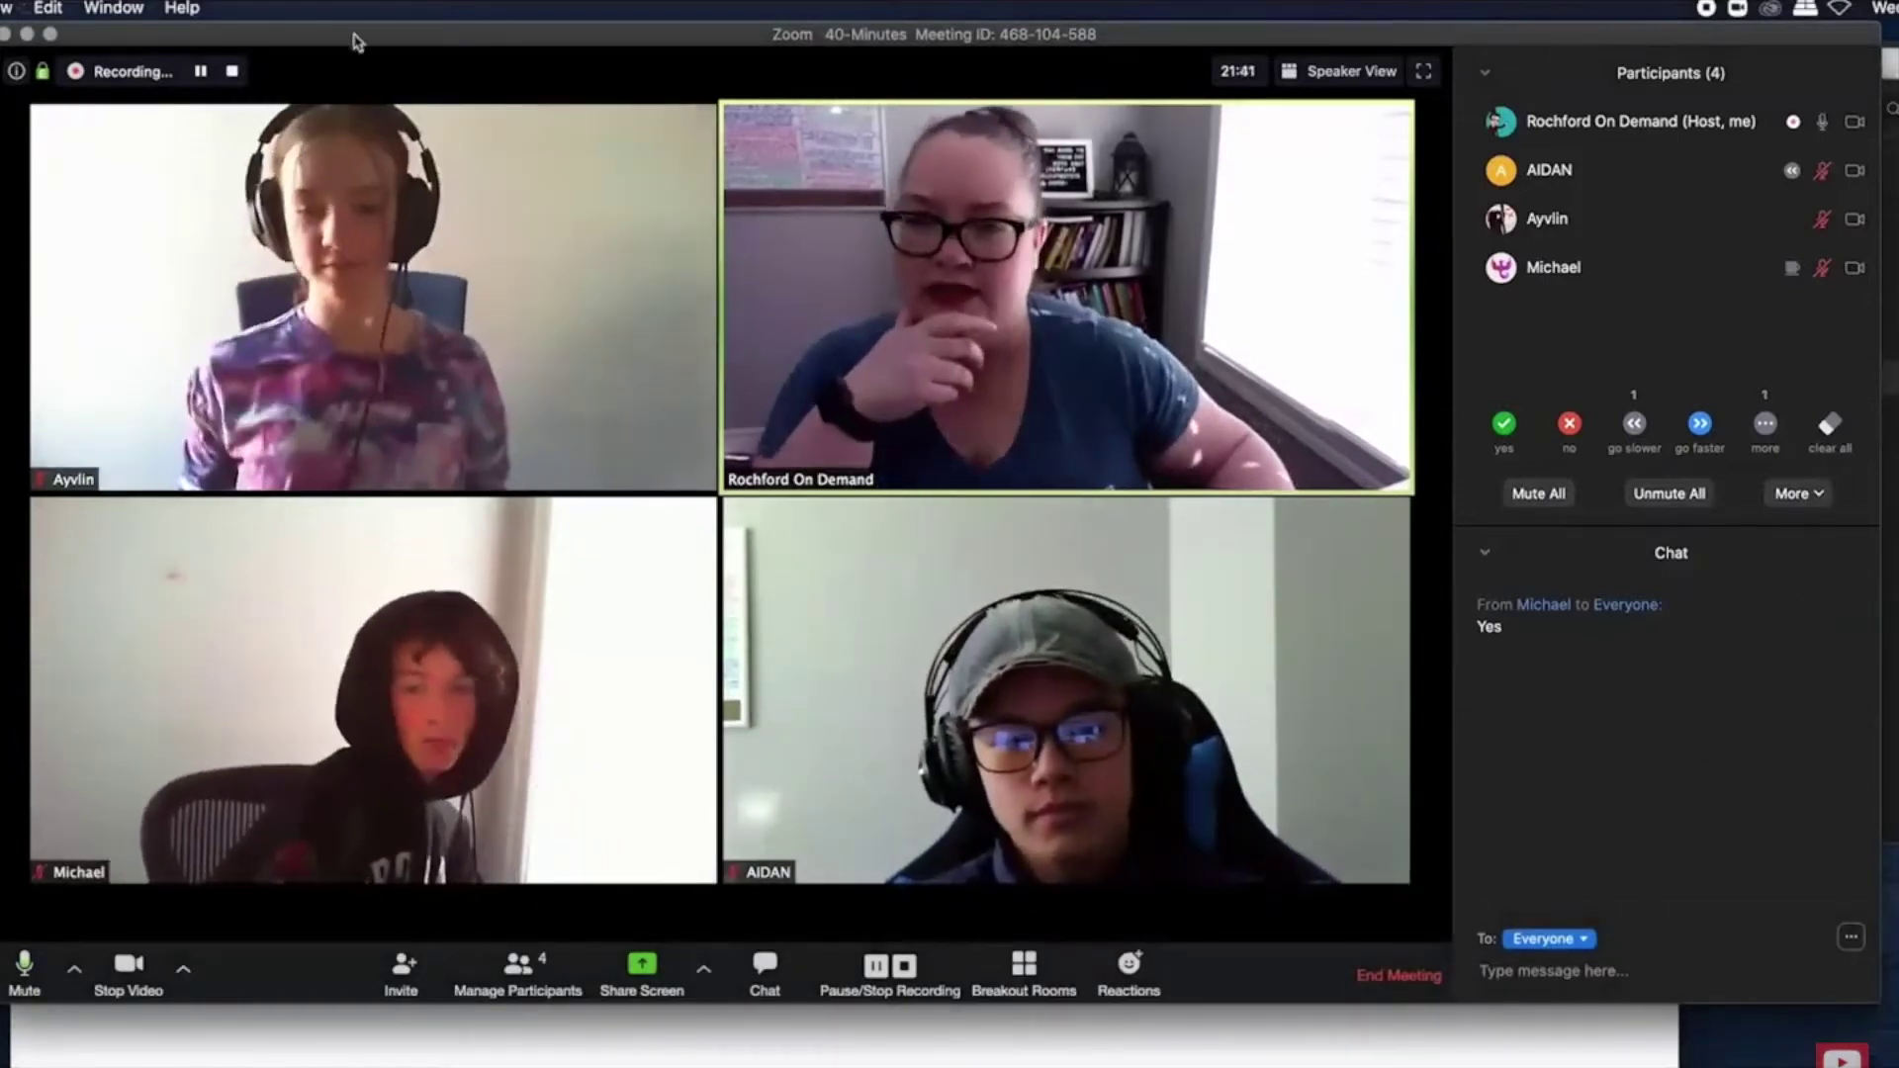
pyautogui.moveTo(356, 42); pyautogui.dragTo(326, 56)
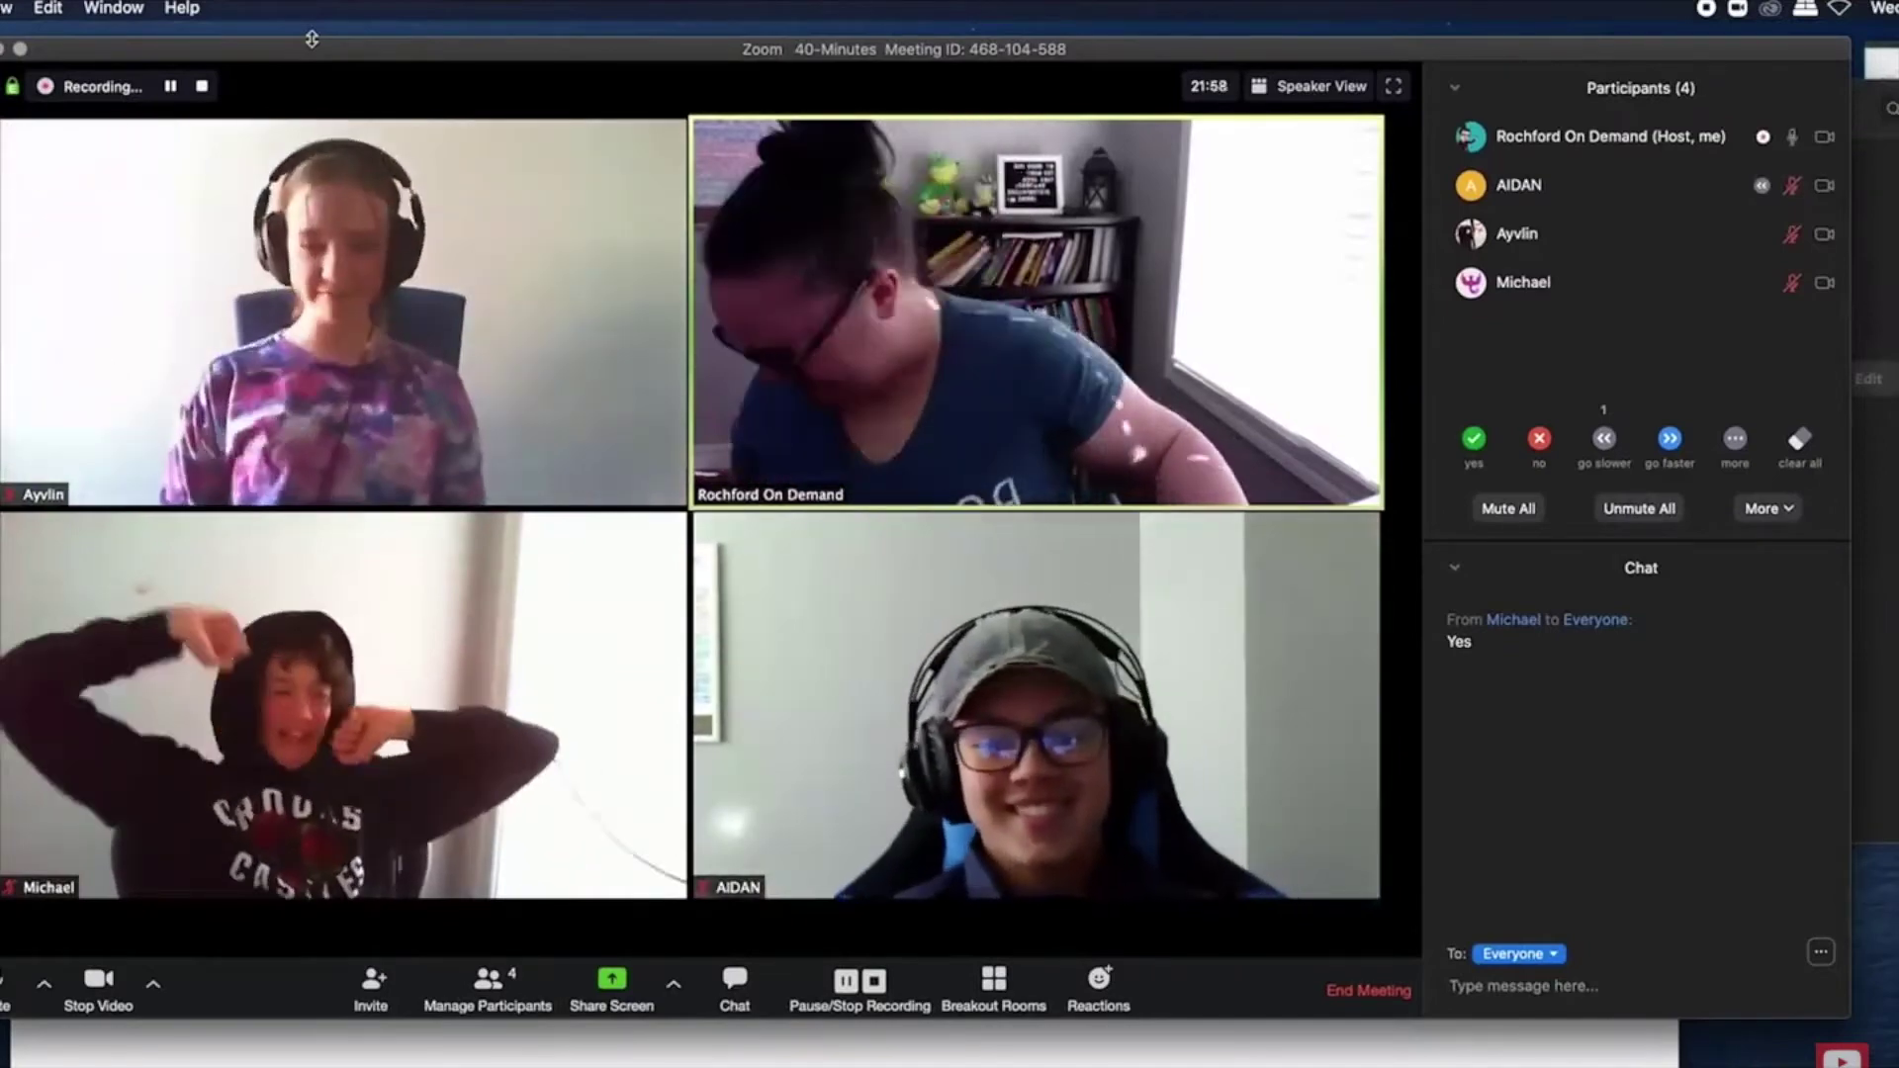
pyautogui.moveTo(139, 143)
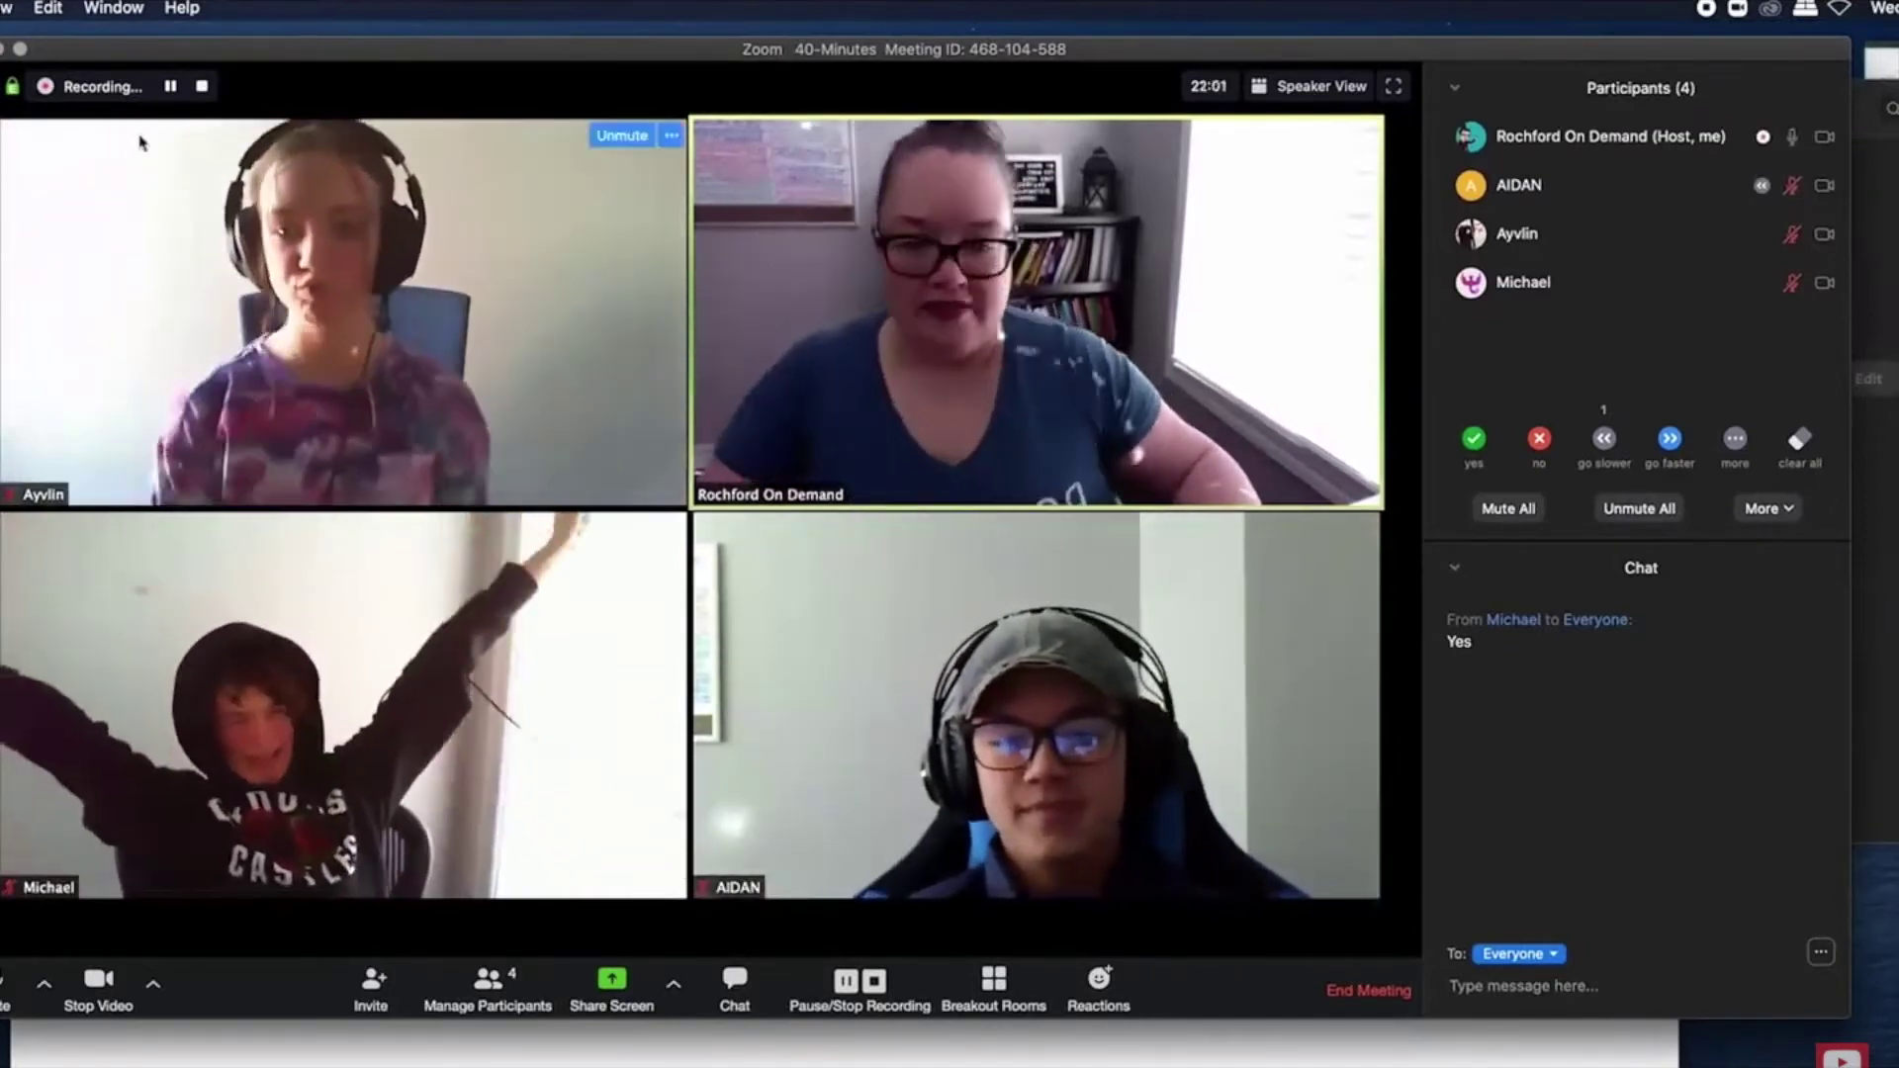
# Step: Create 3 breakout rooms with manual assignment and move the rooms window aside
pyautogui.click(995, 984)
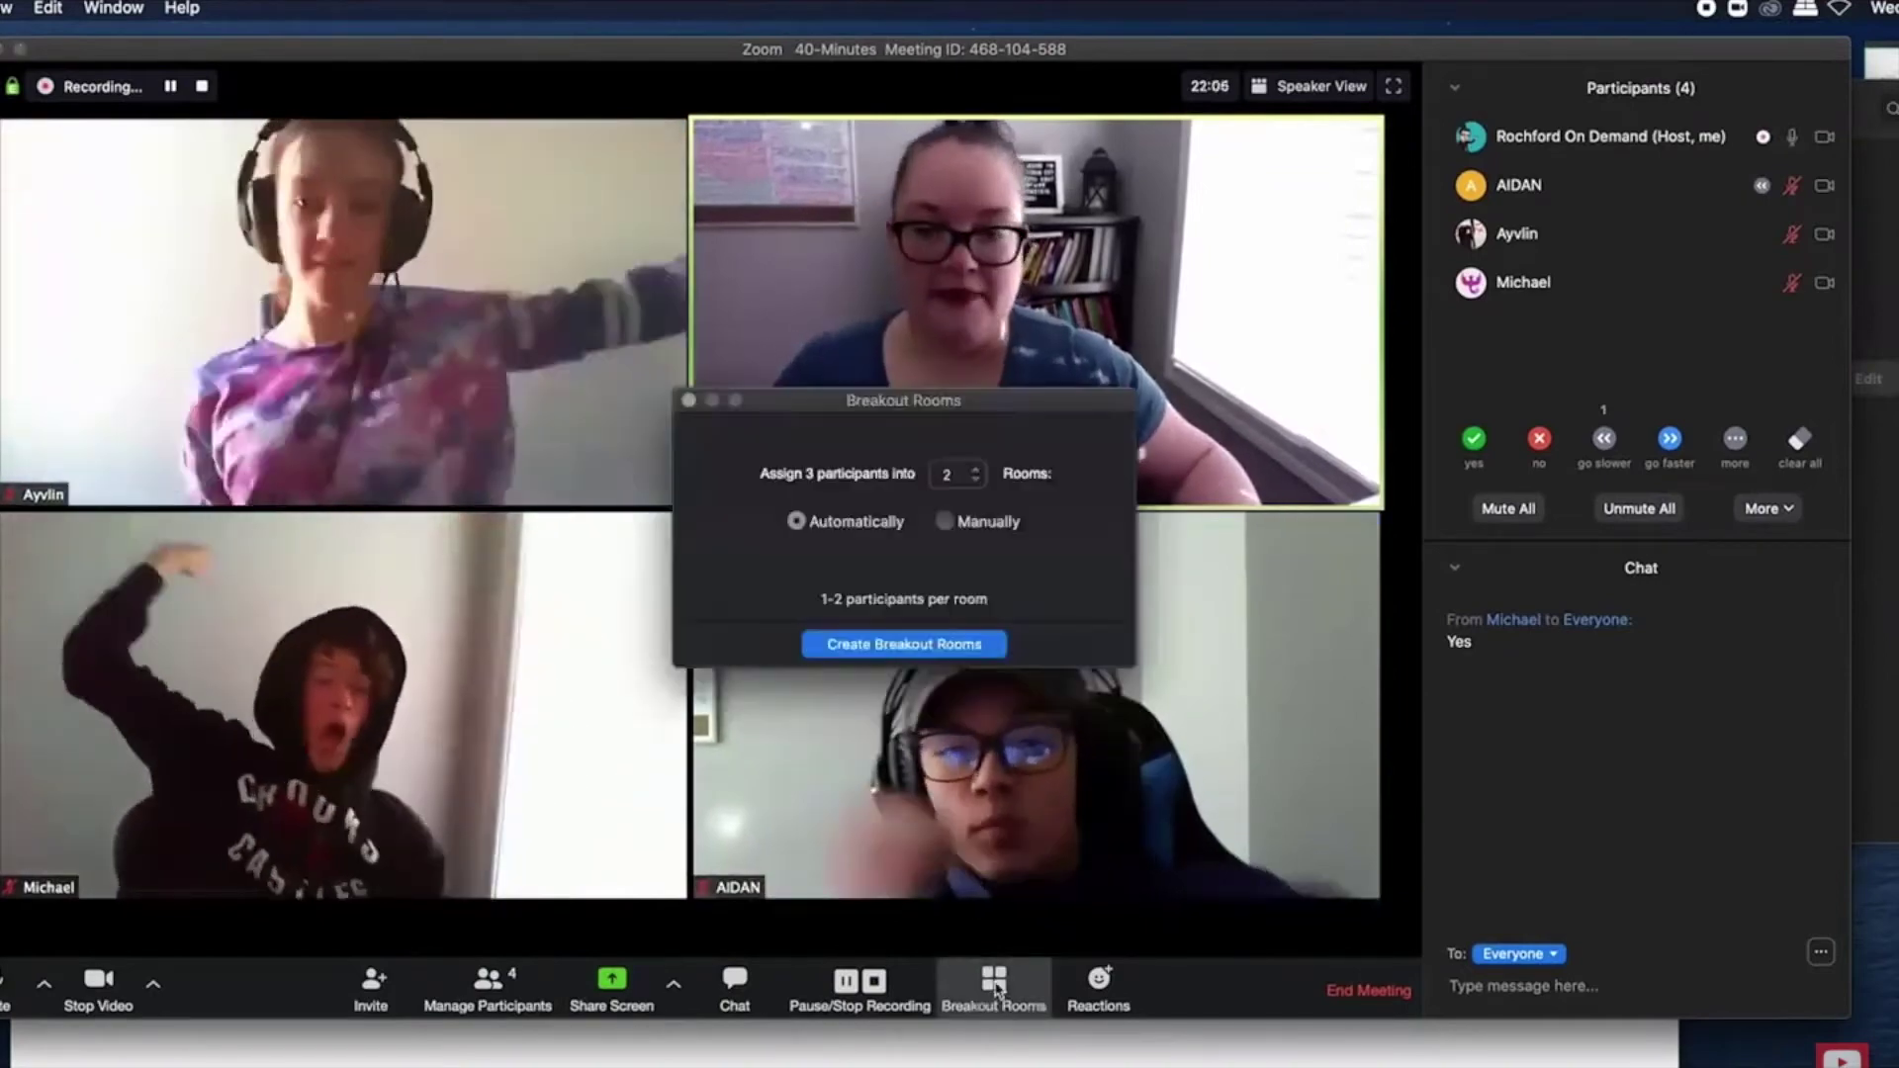
pyautogui.click(947, 518)
pyautogui.click(977, 468)
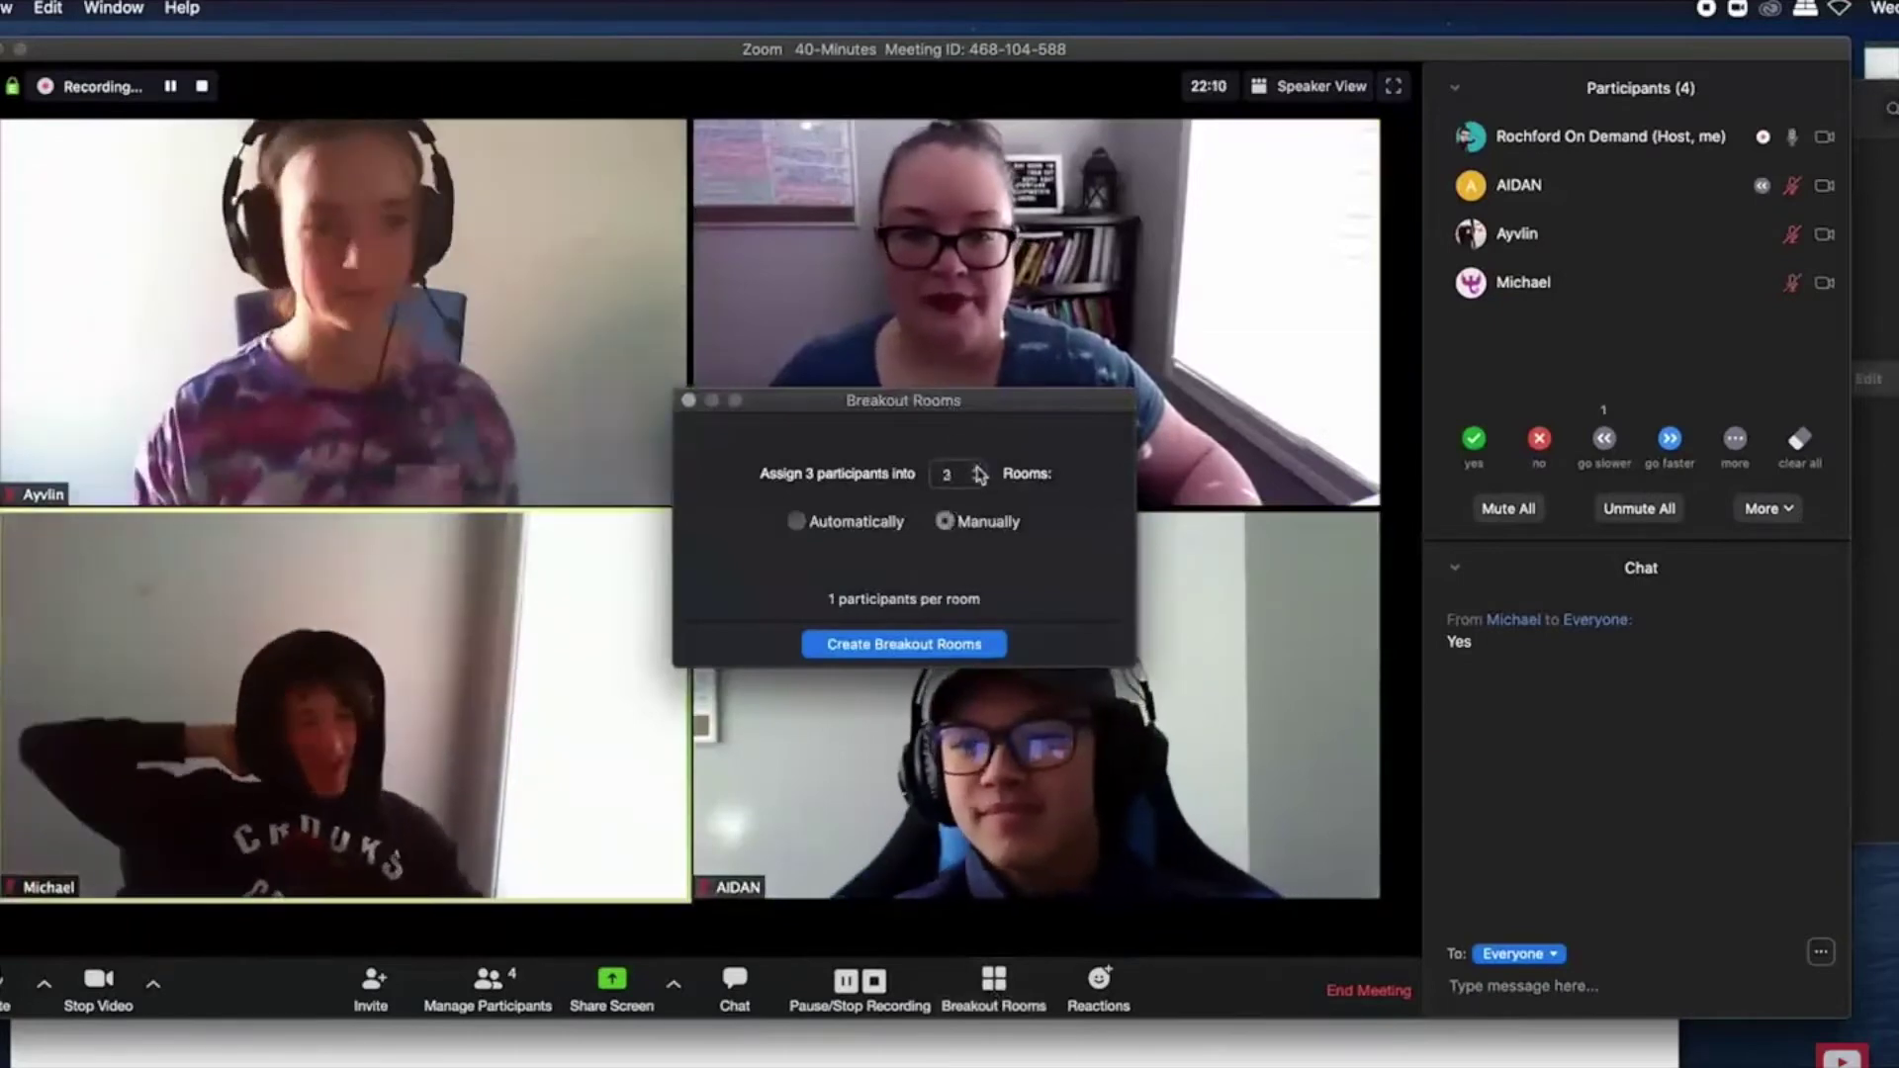
pyautogui.click(904, 643)
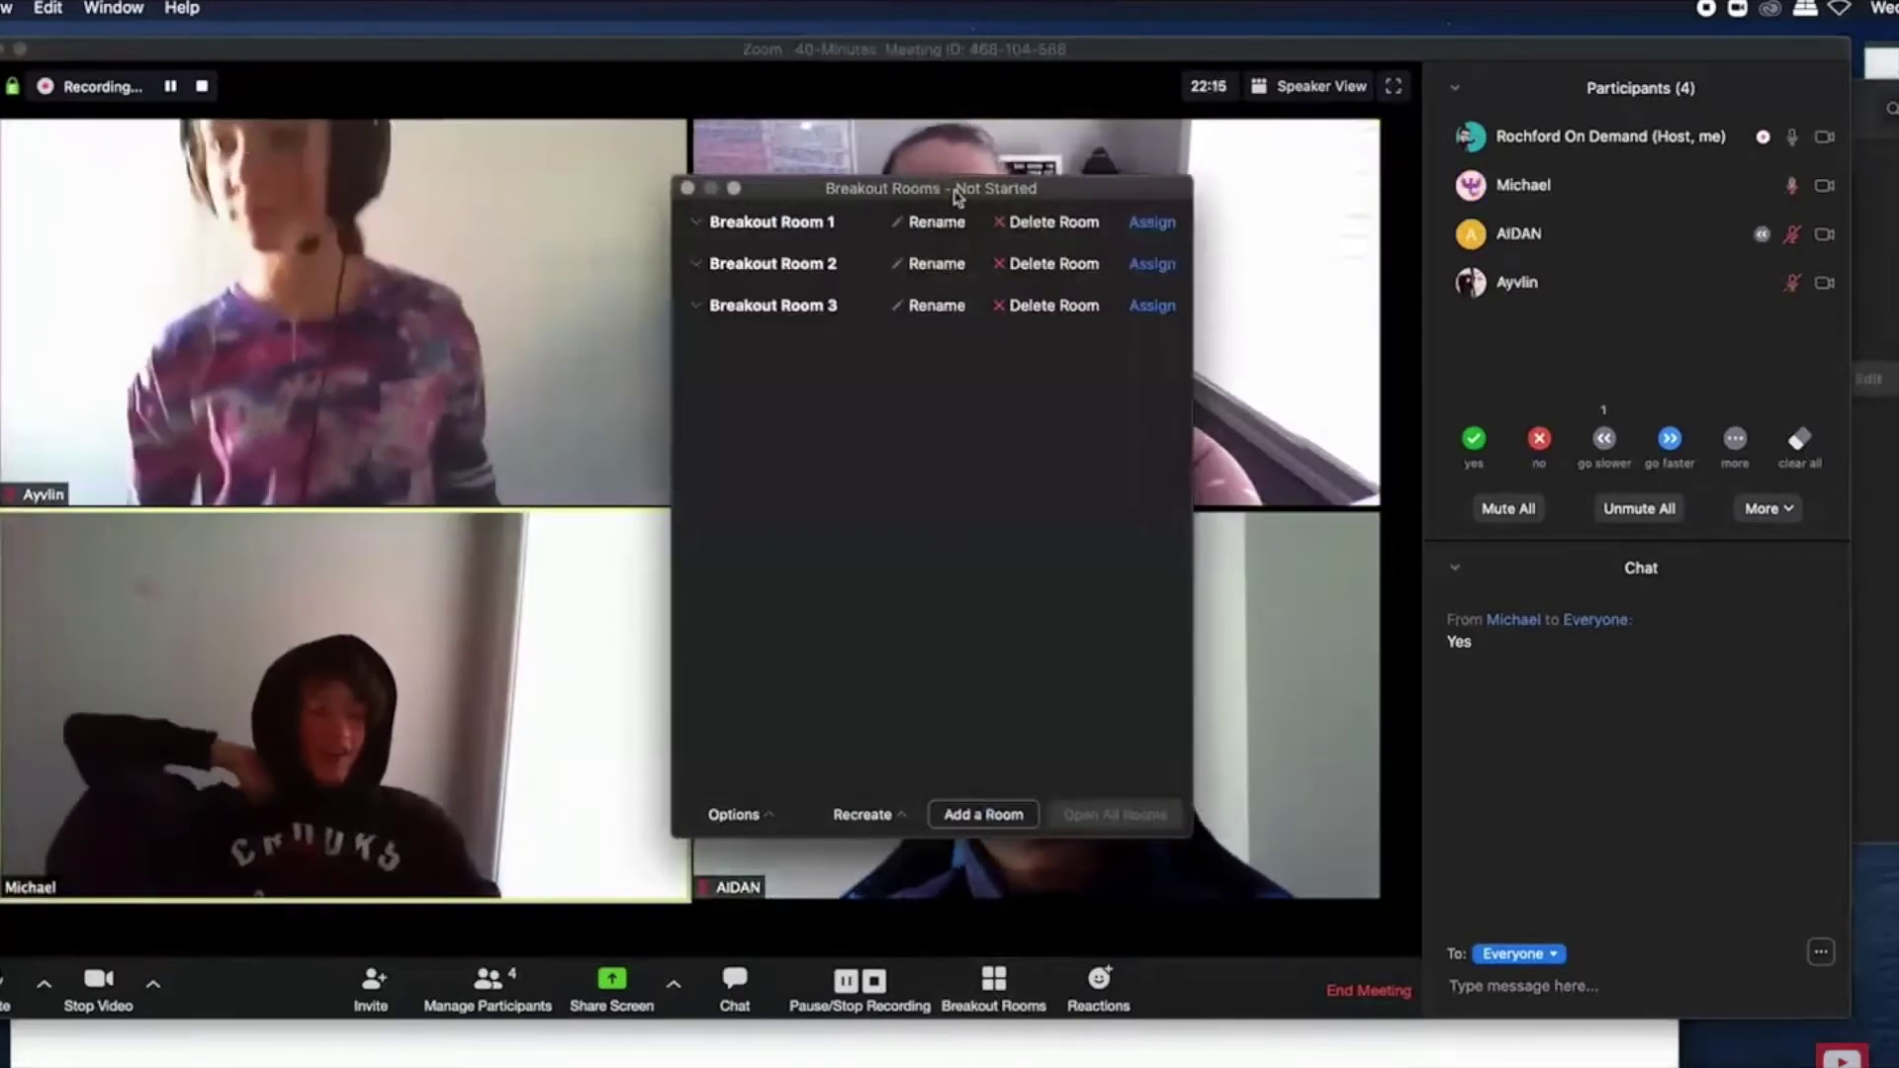
pyautogui.moveTo(958, 196); pyautogui.dragTo(1392, 359)
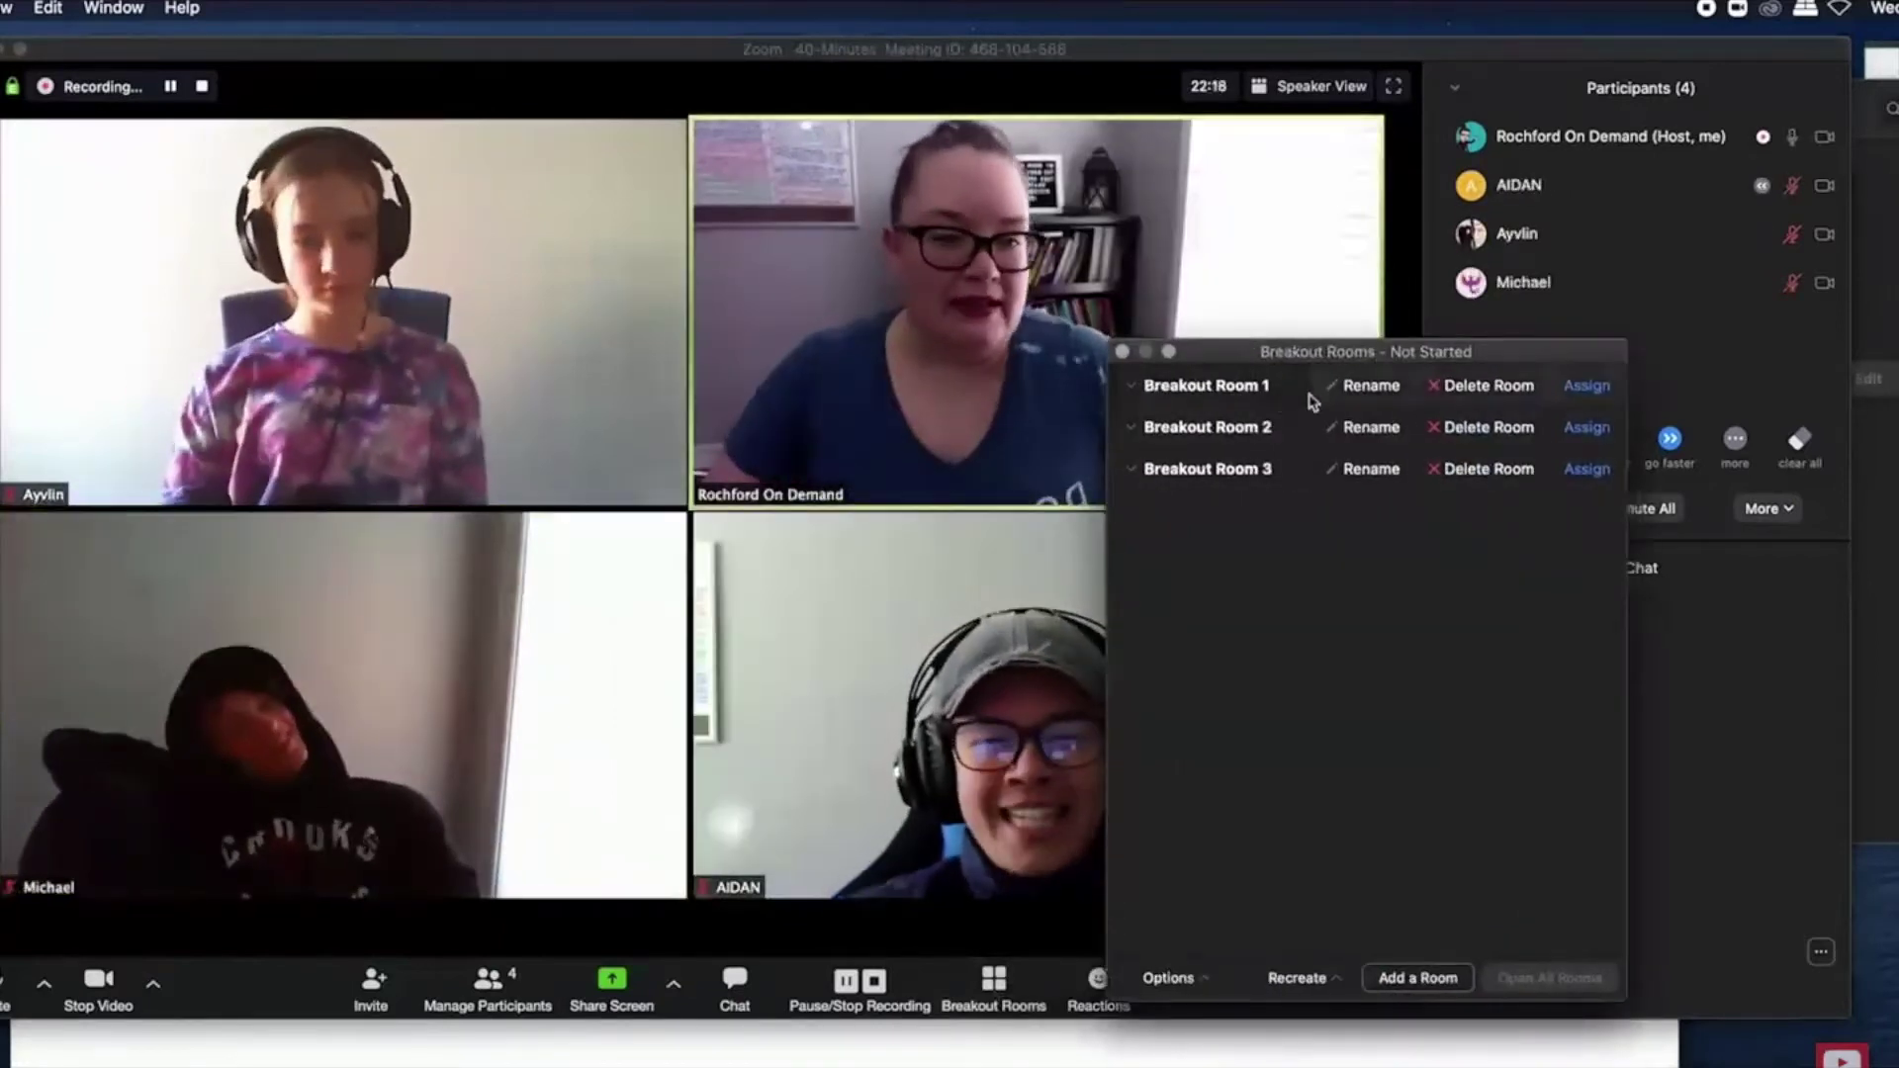
# Step: Rename the three breakout rooms to each student's name followed by 'Room'
pyautogui.click(1369, 387)
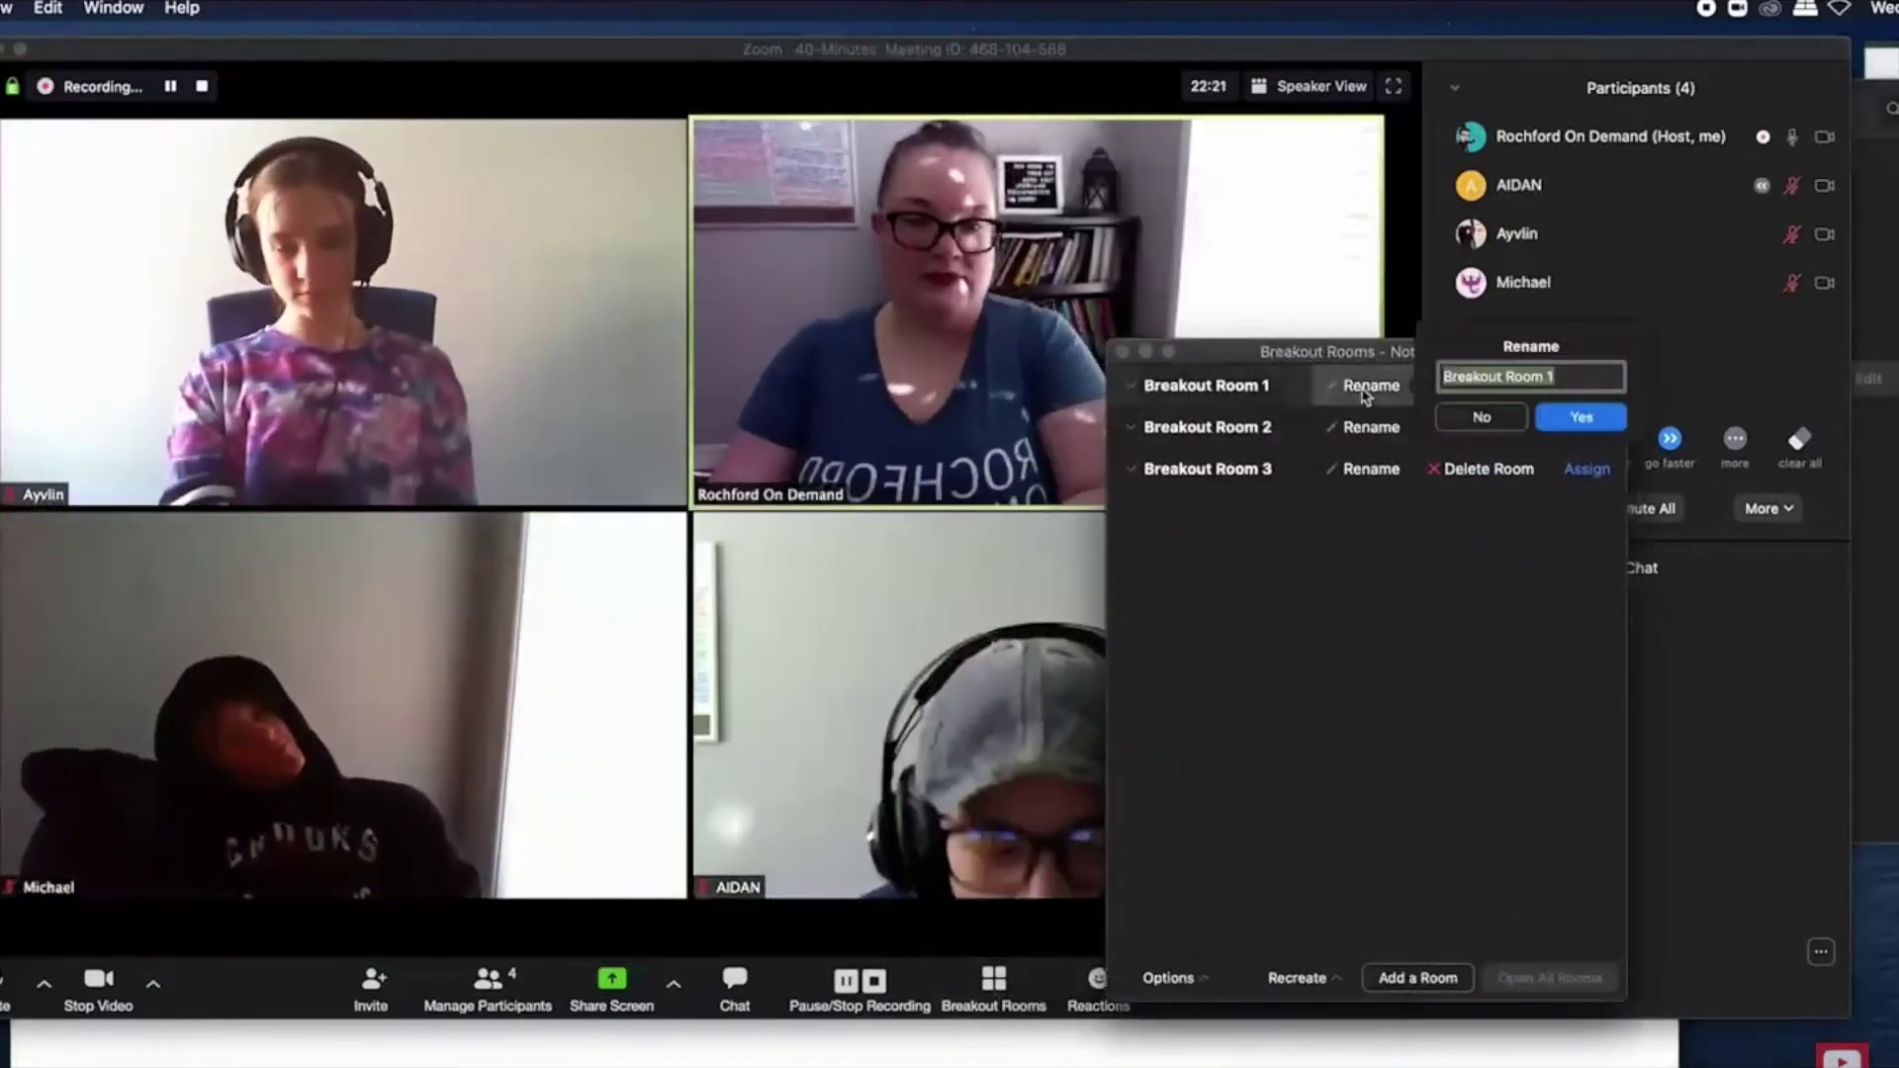
pyautogui.write("Aidan's Room")
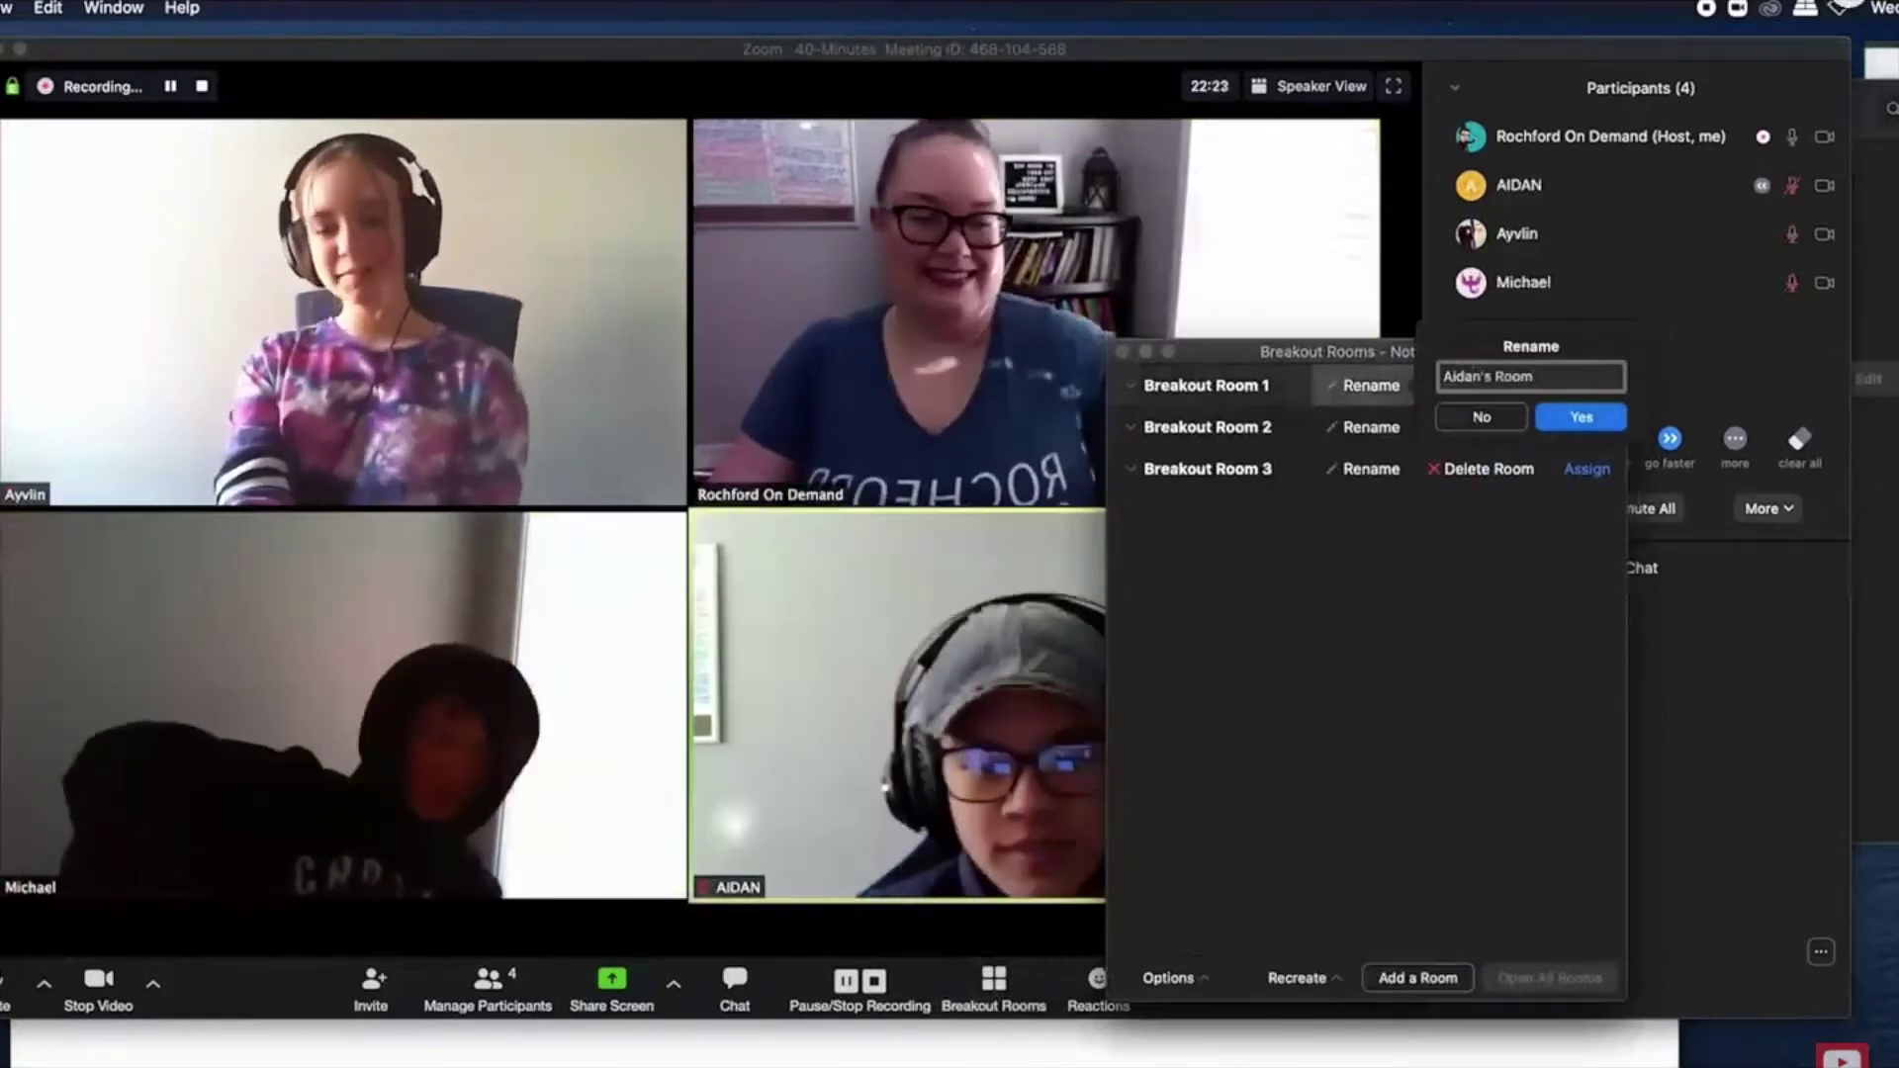
pyautogui.click(1580, 416)
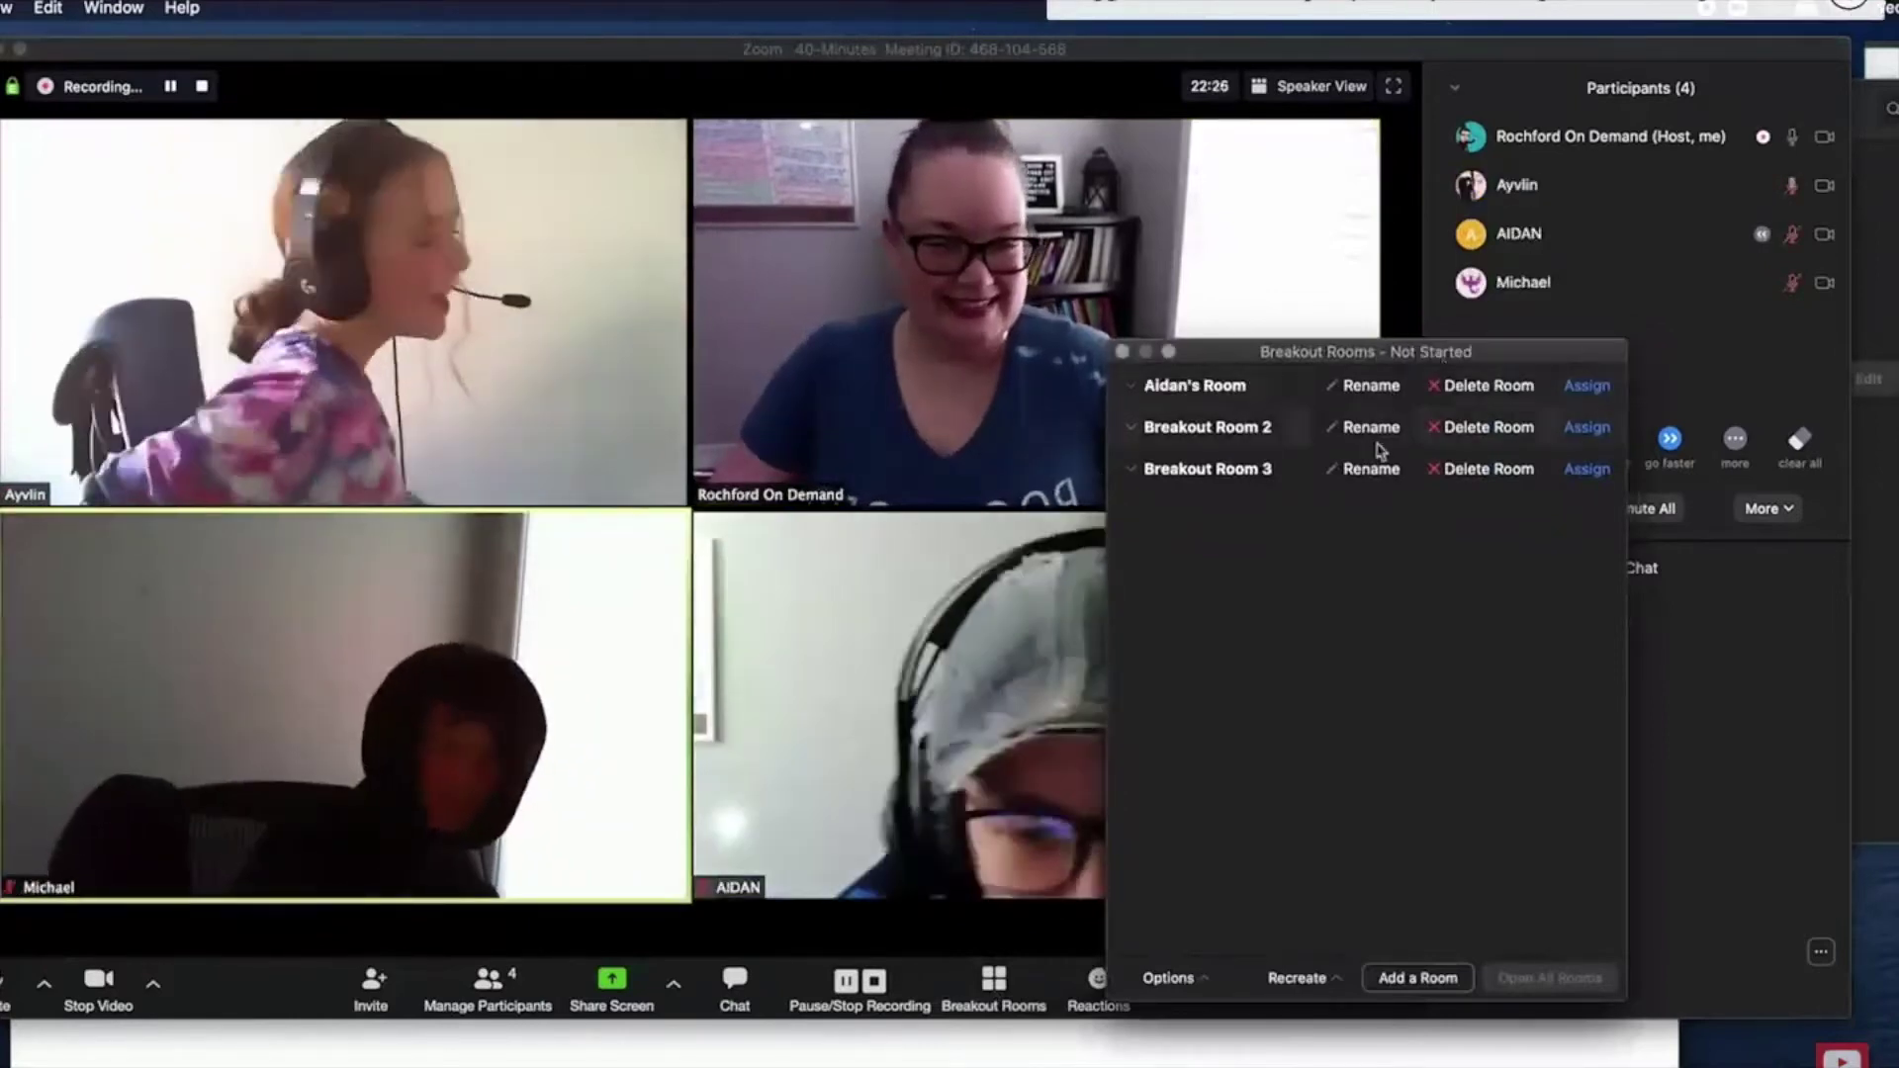
pyautogui.click(1380, 432)
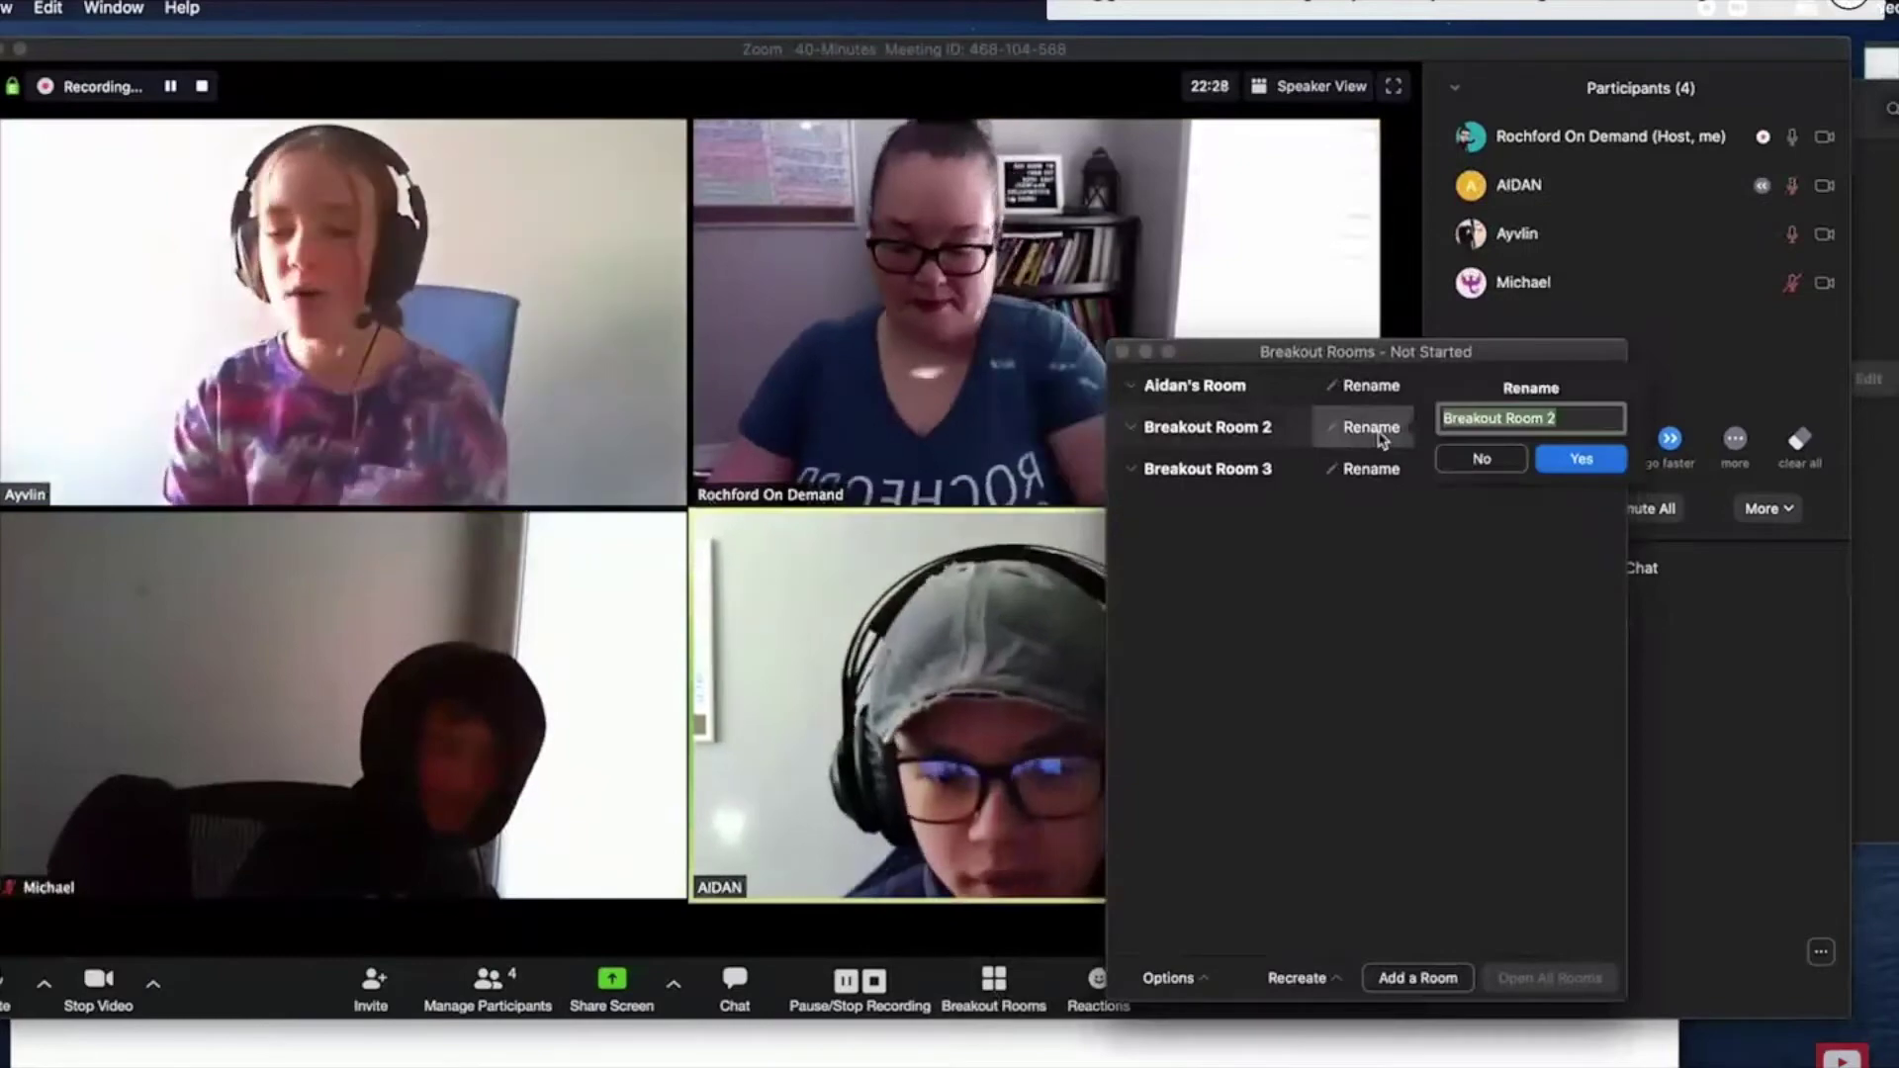
pyautogui.write("Michael's ")
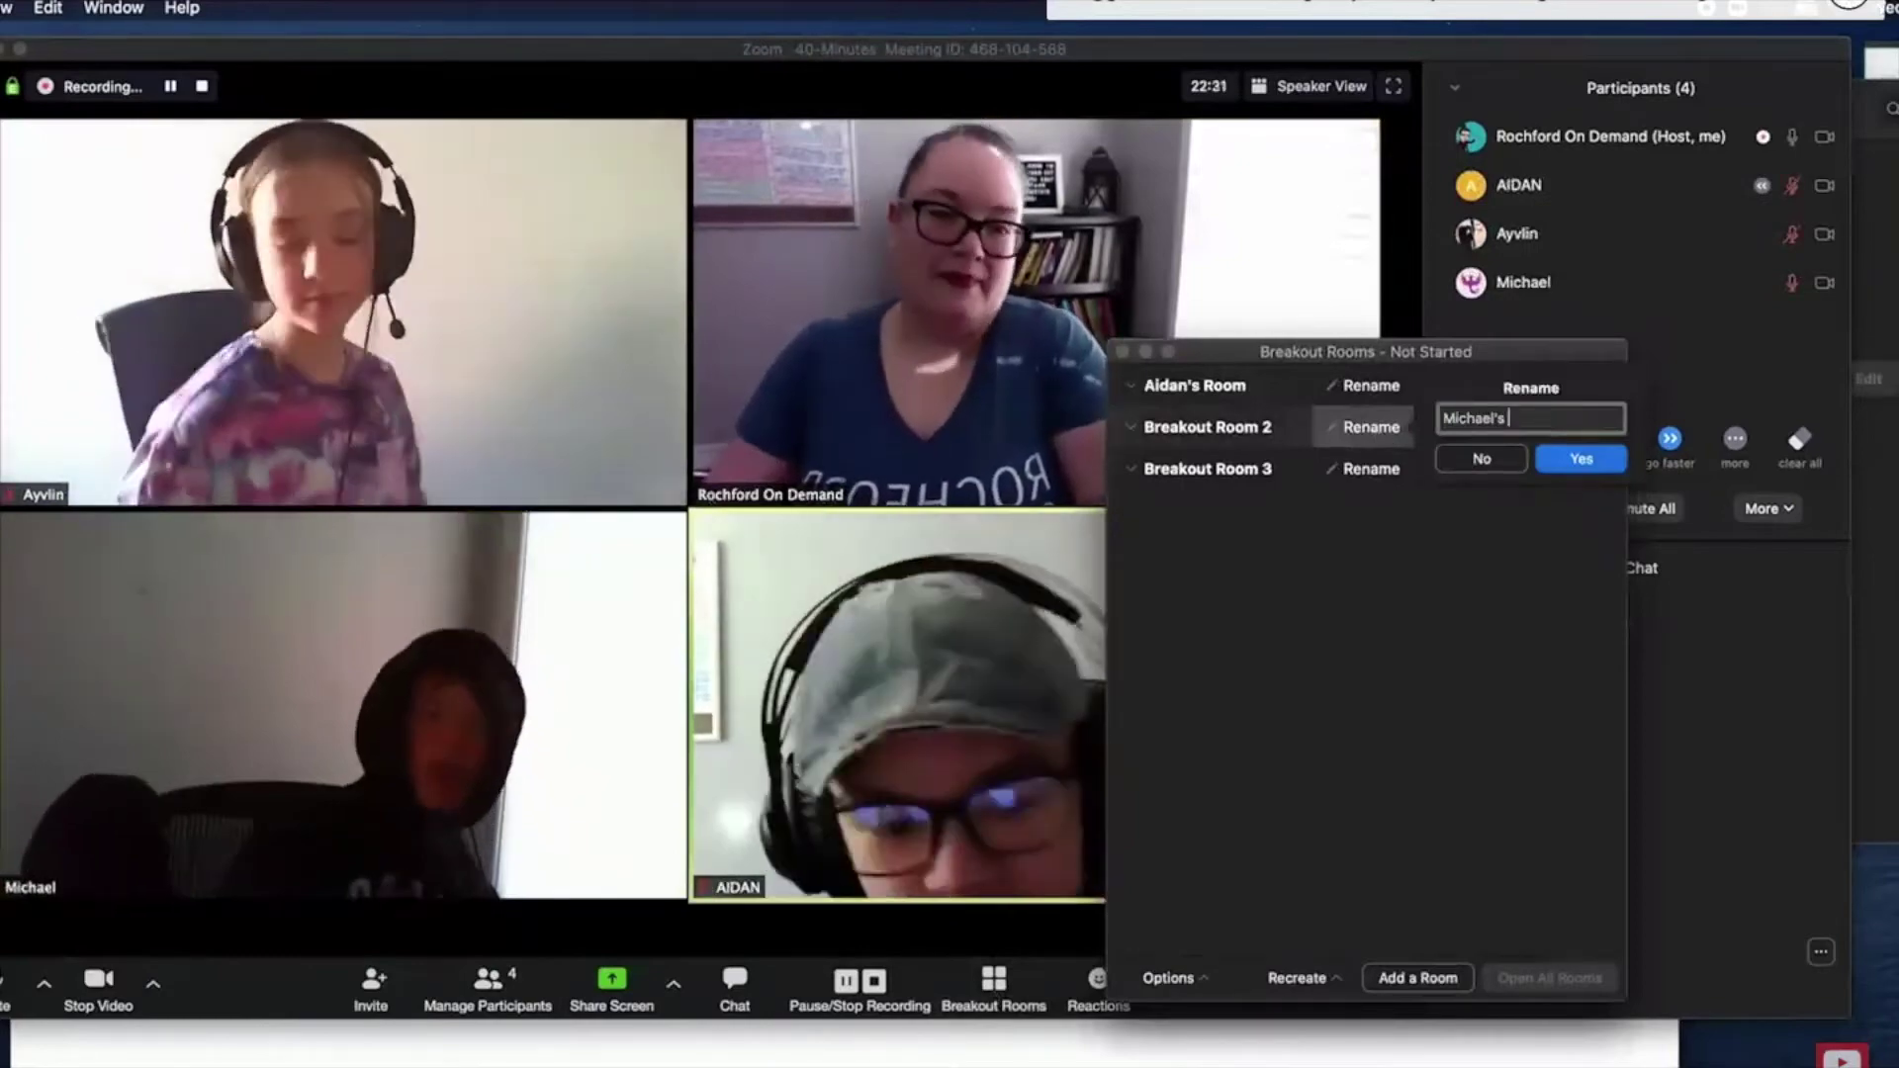
pyautogui.write('Room')
pyautogui.click(1573, 461)
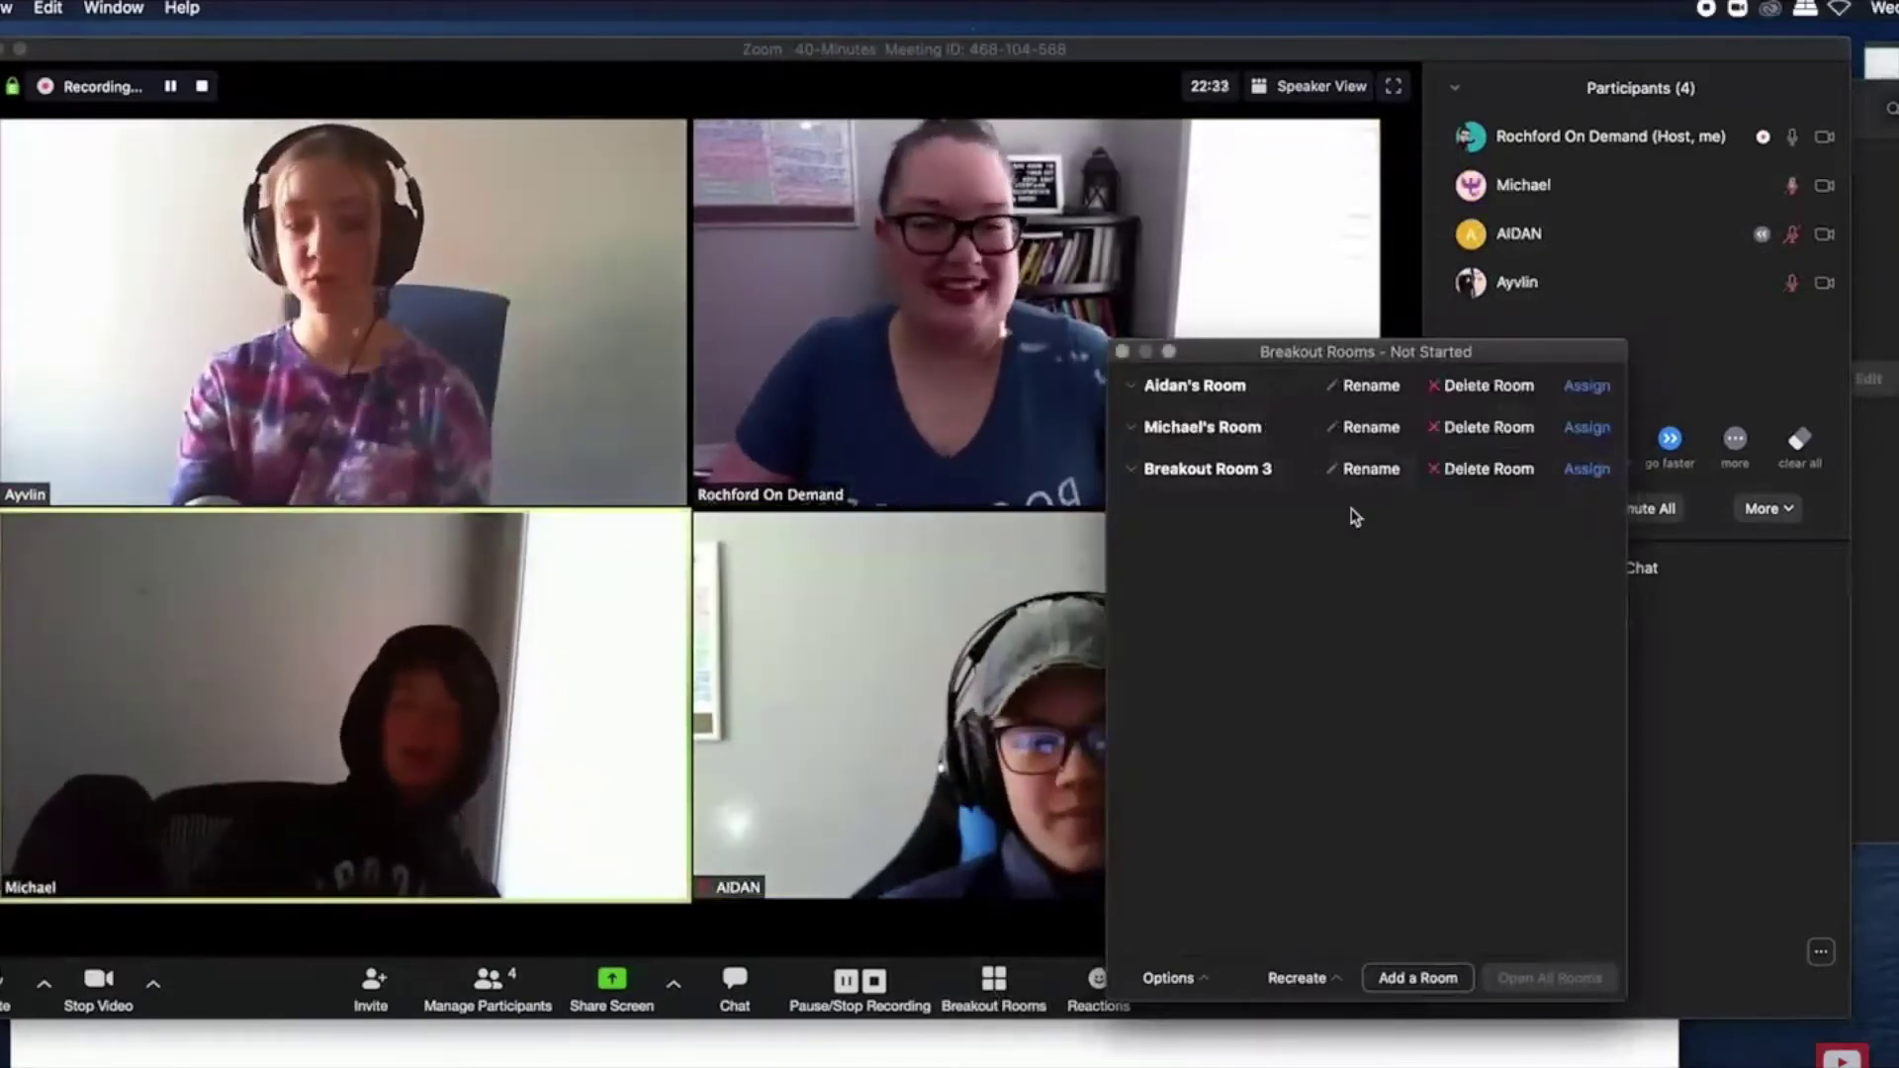
pyautogui.click(1363, 471)
pyautogui.write('A')
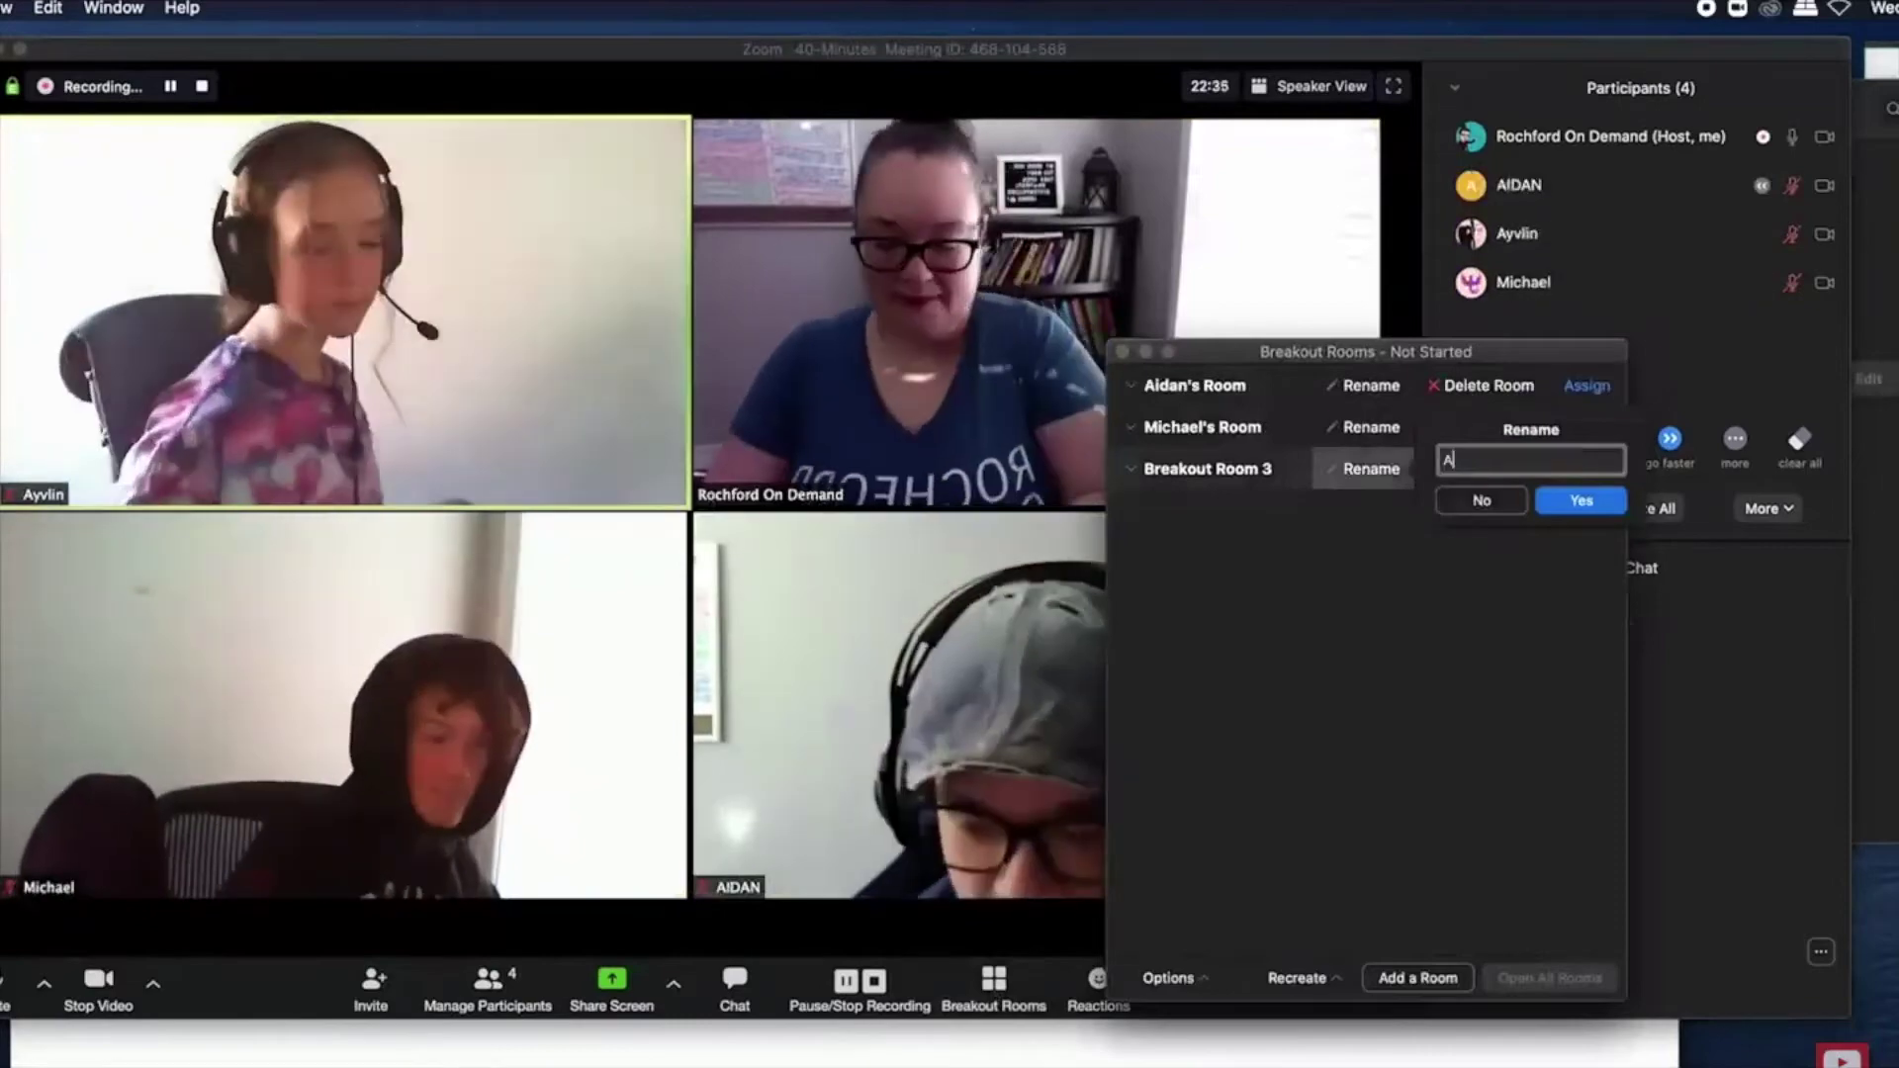
pyautogui.write("yvlin's Room")
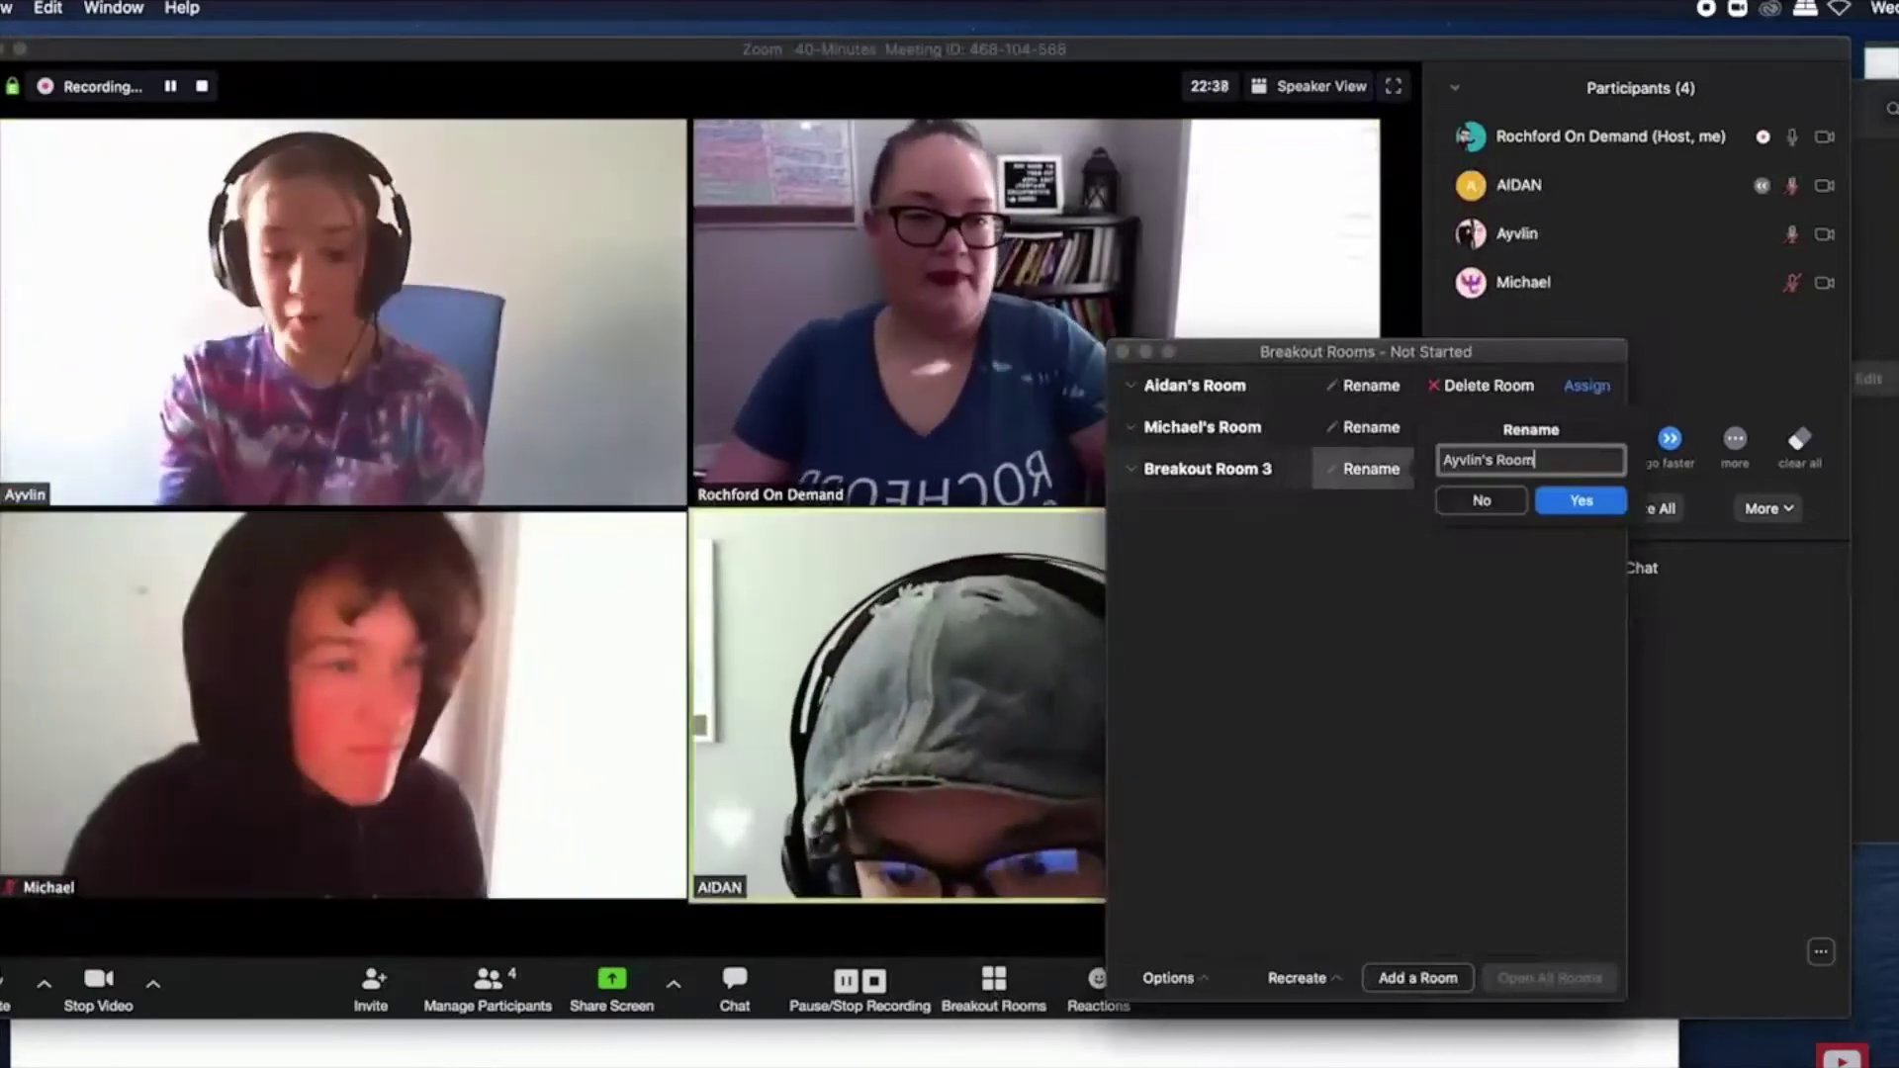
pyautogui.click(1581, 501)
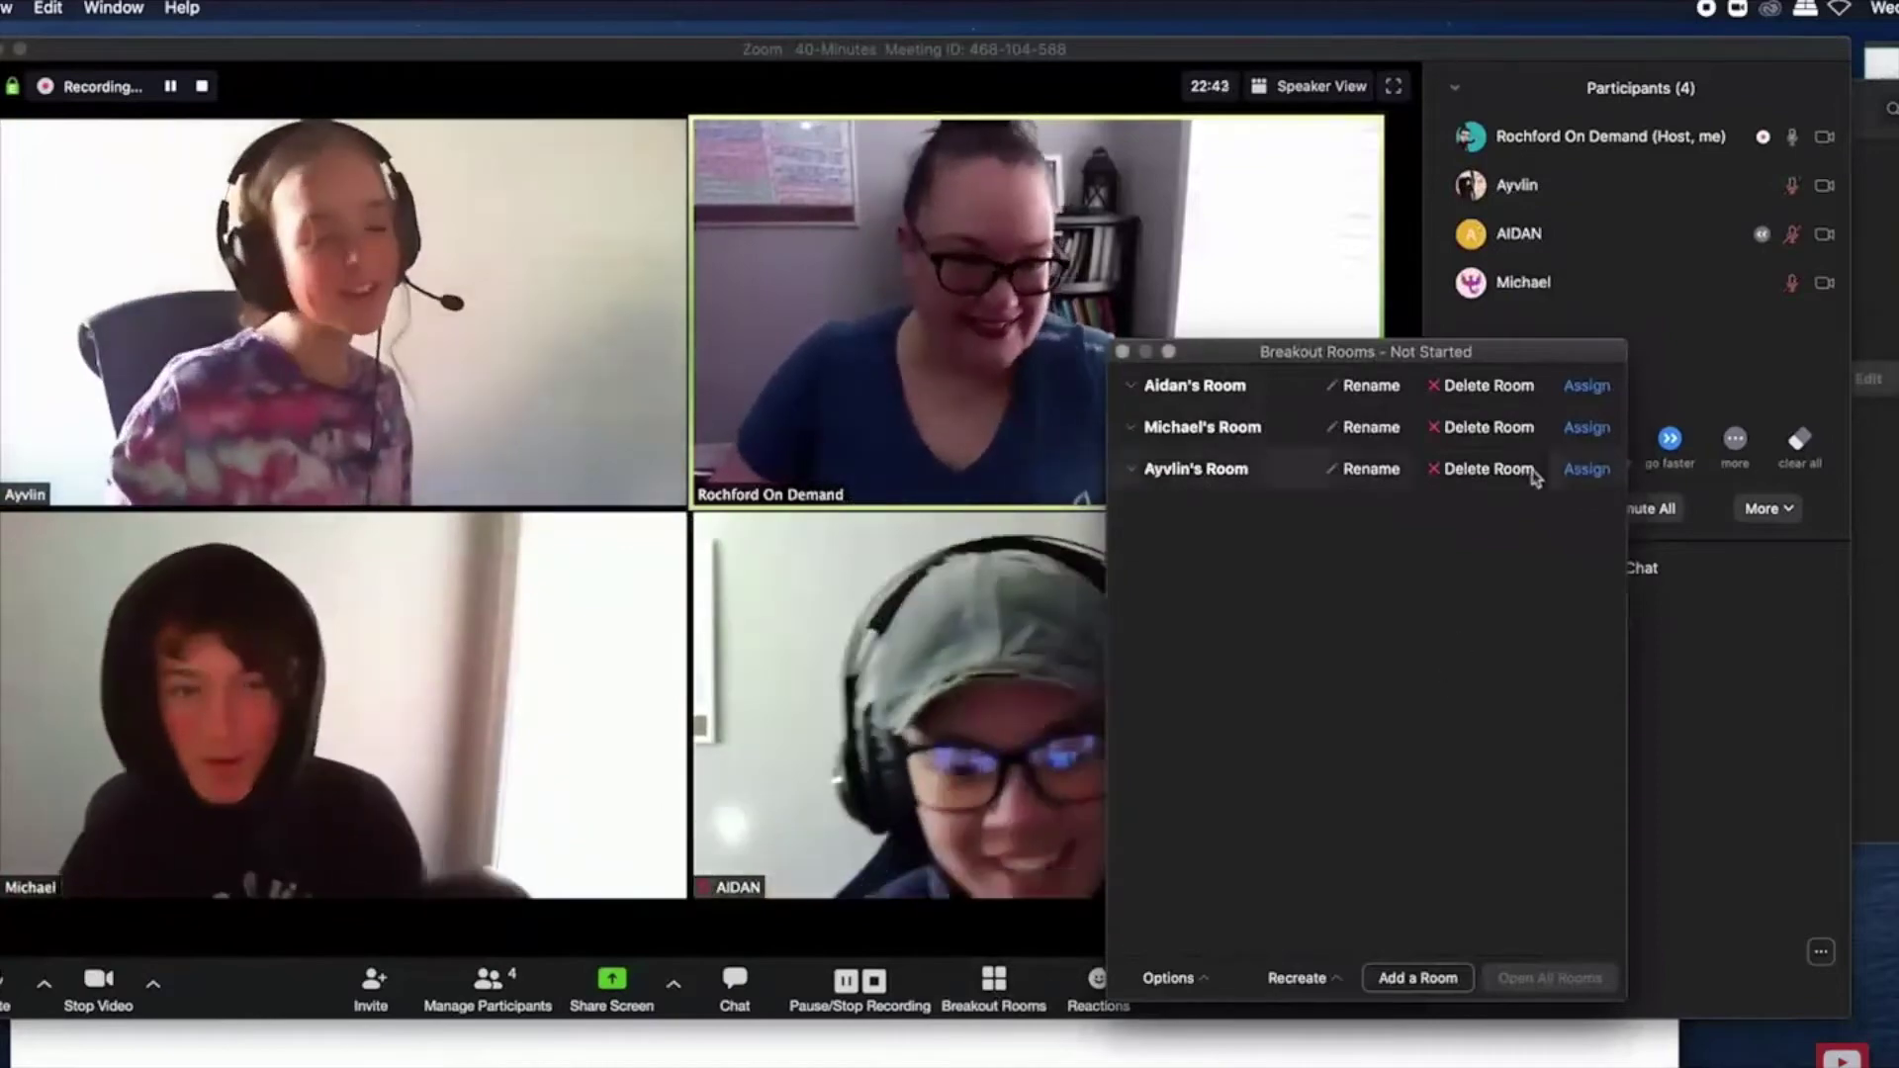
# Step: Assign each student to their matching named room, one per room, then bring up Options
pyautogui.click(1580, 390)
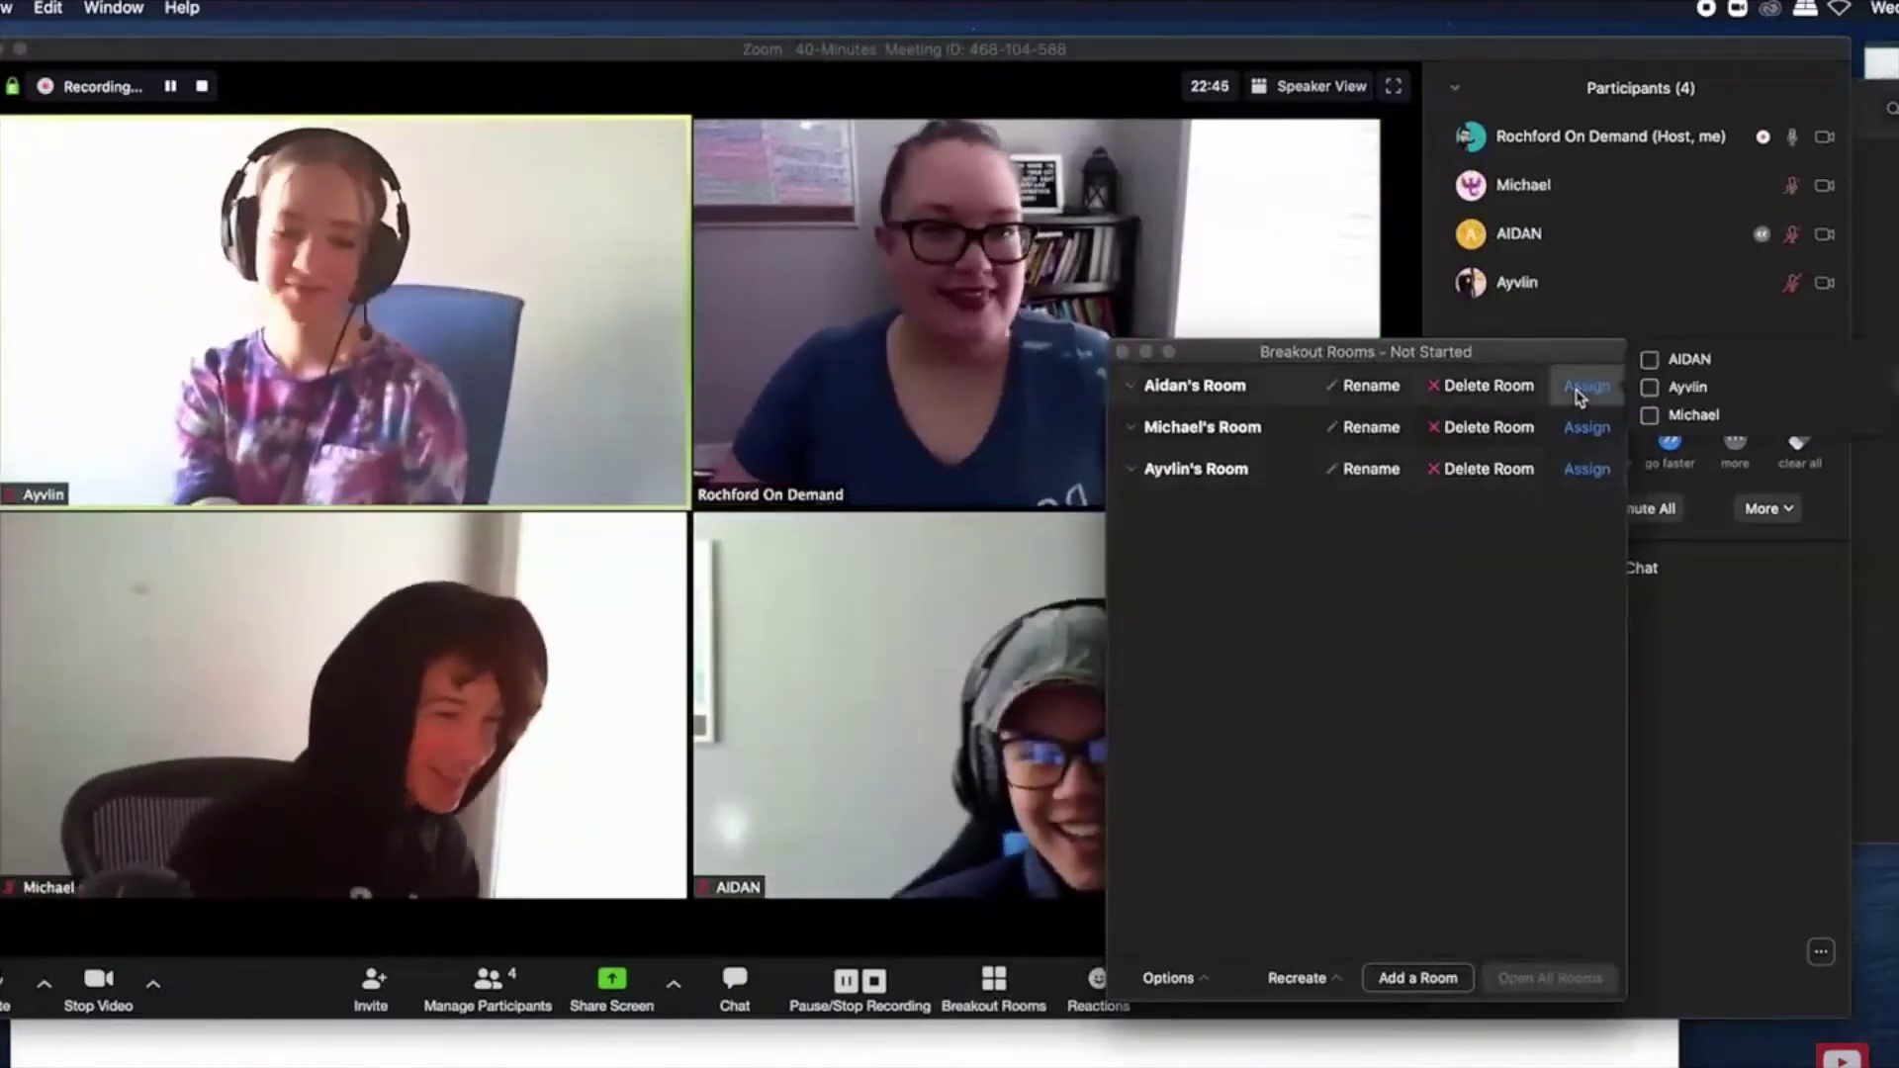
pyautogui.click(1648, 359)
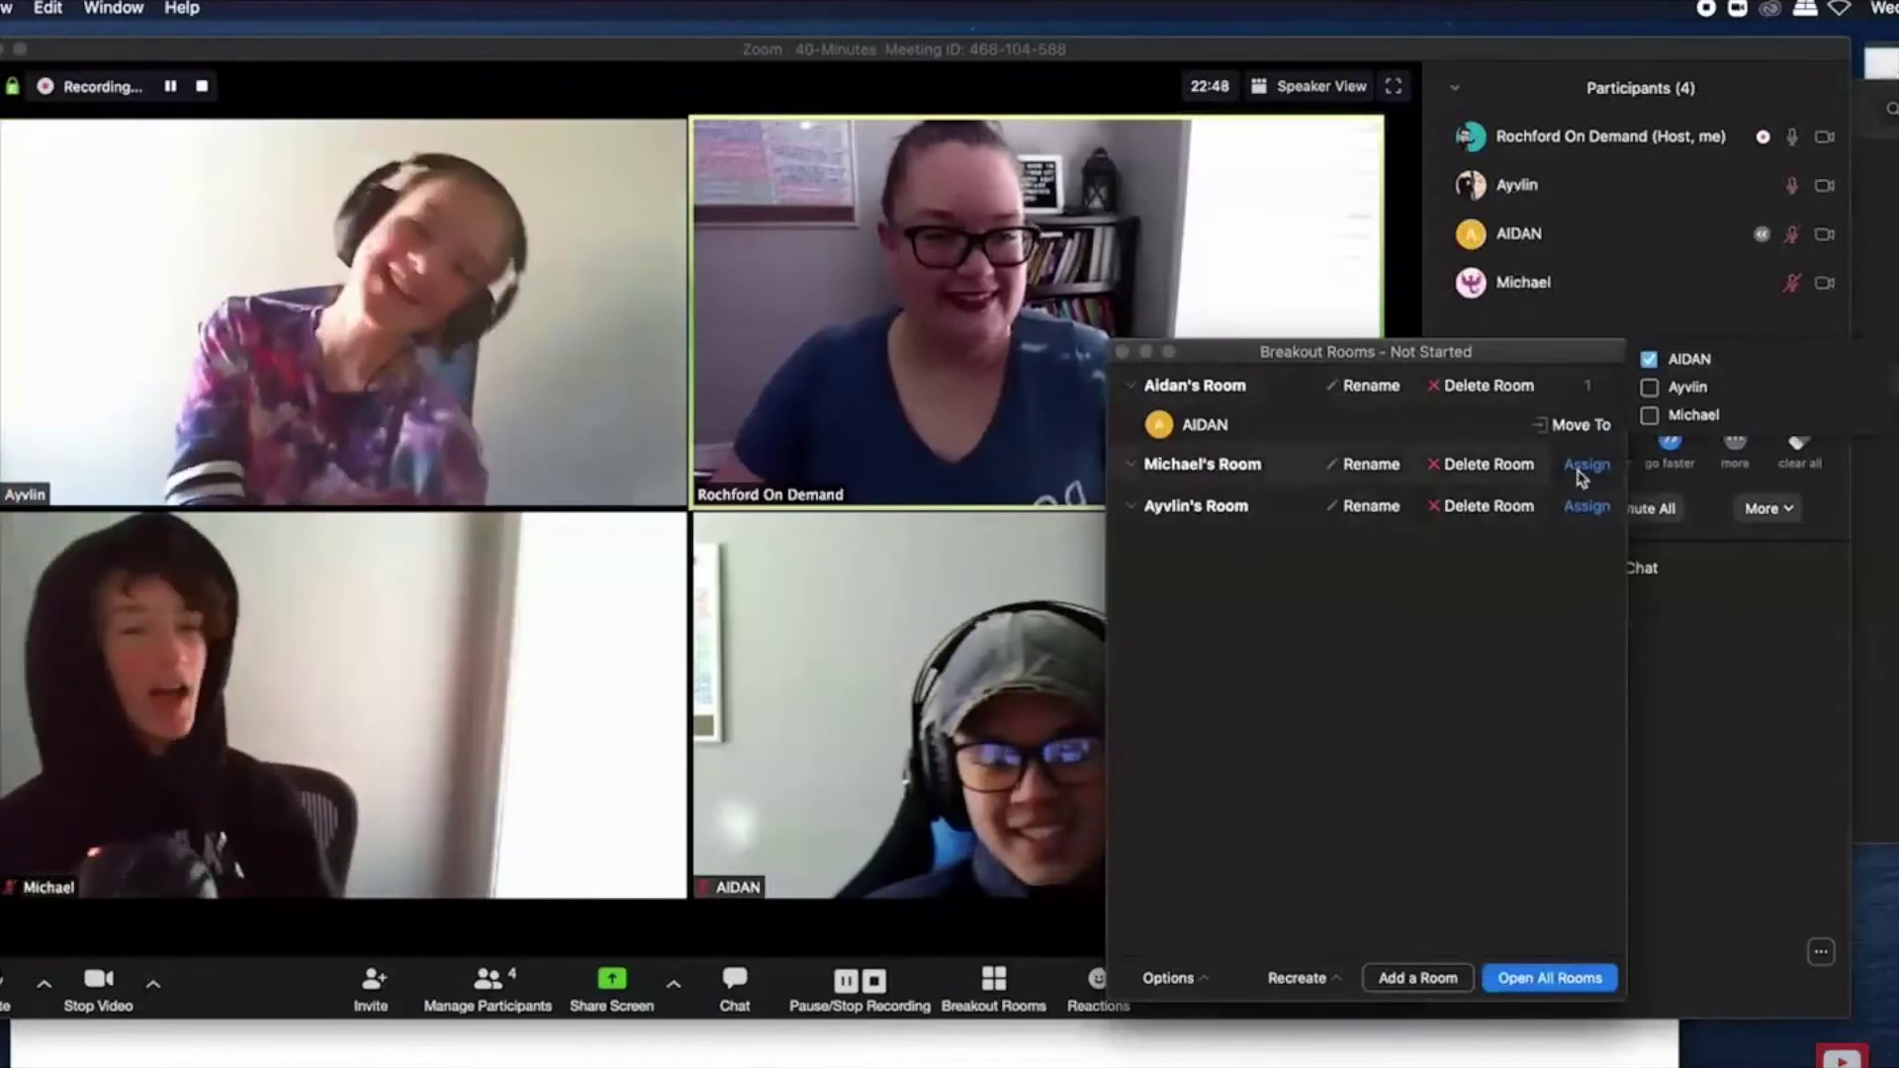
pyautogui.click(1582, 466)
pyautogui.click(1649, 477)
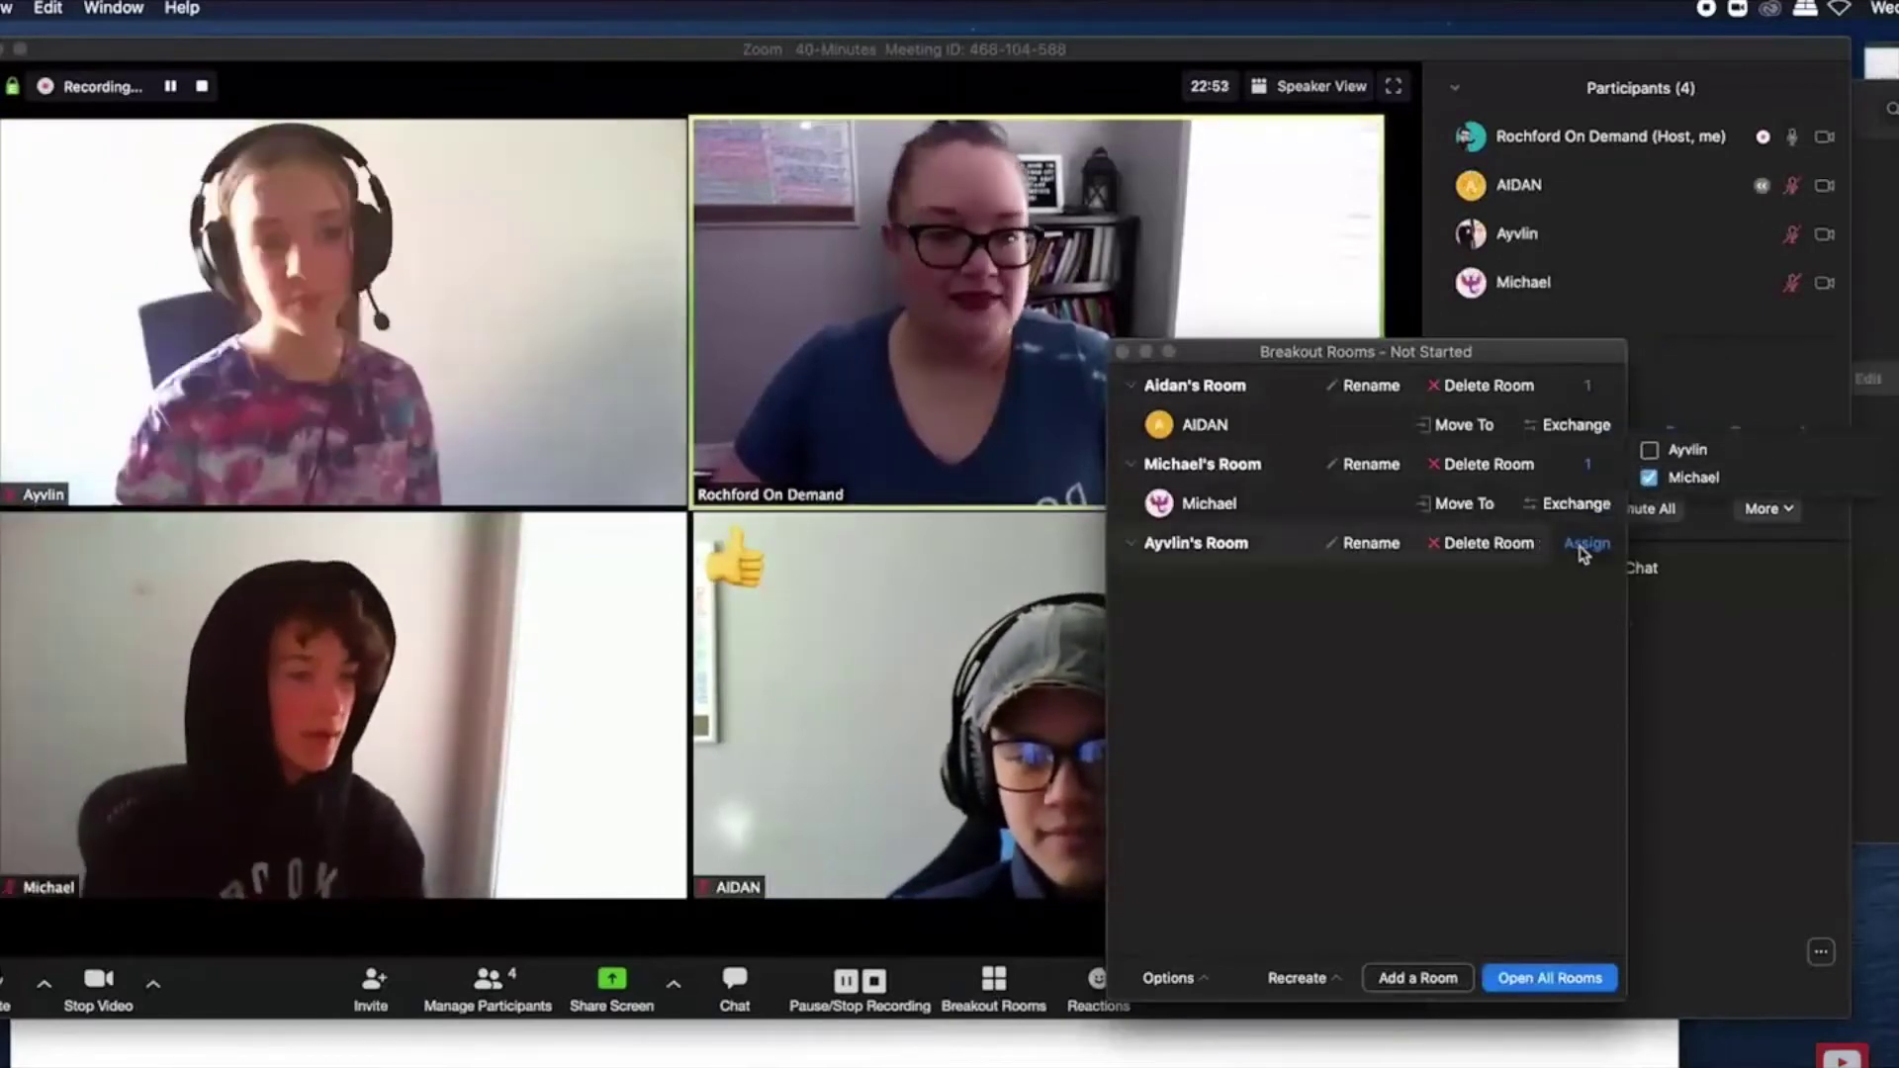
pyautogui.click(1587, 544)
pyautogui.click(1649, 542)
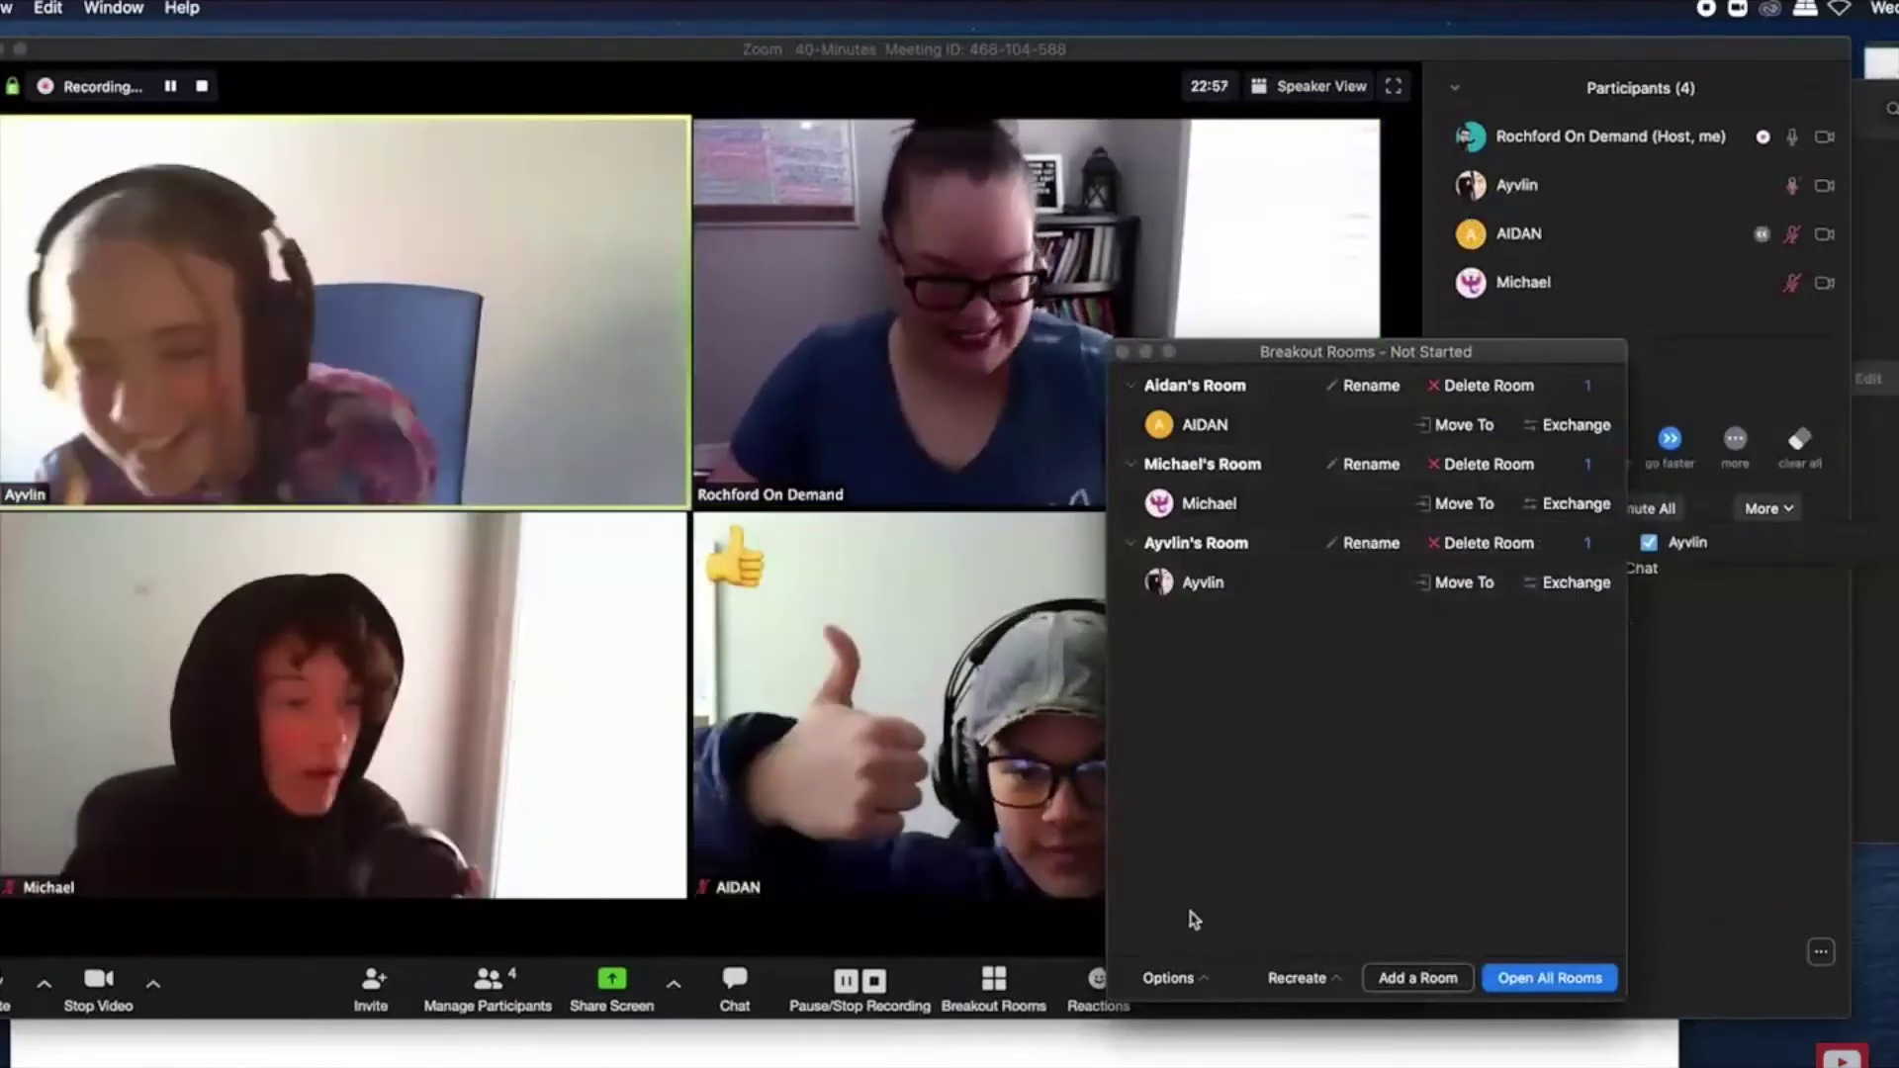
pyautogui.click(1208, 979)
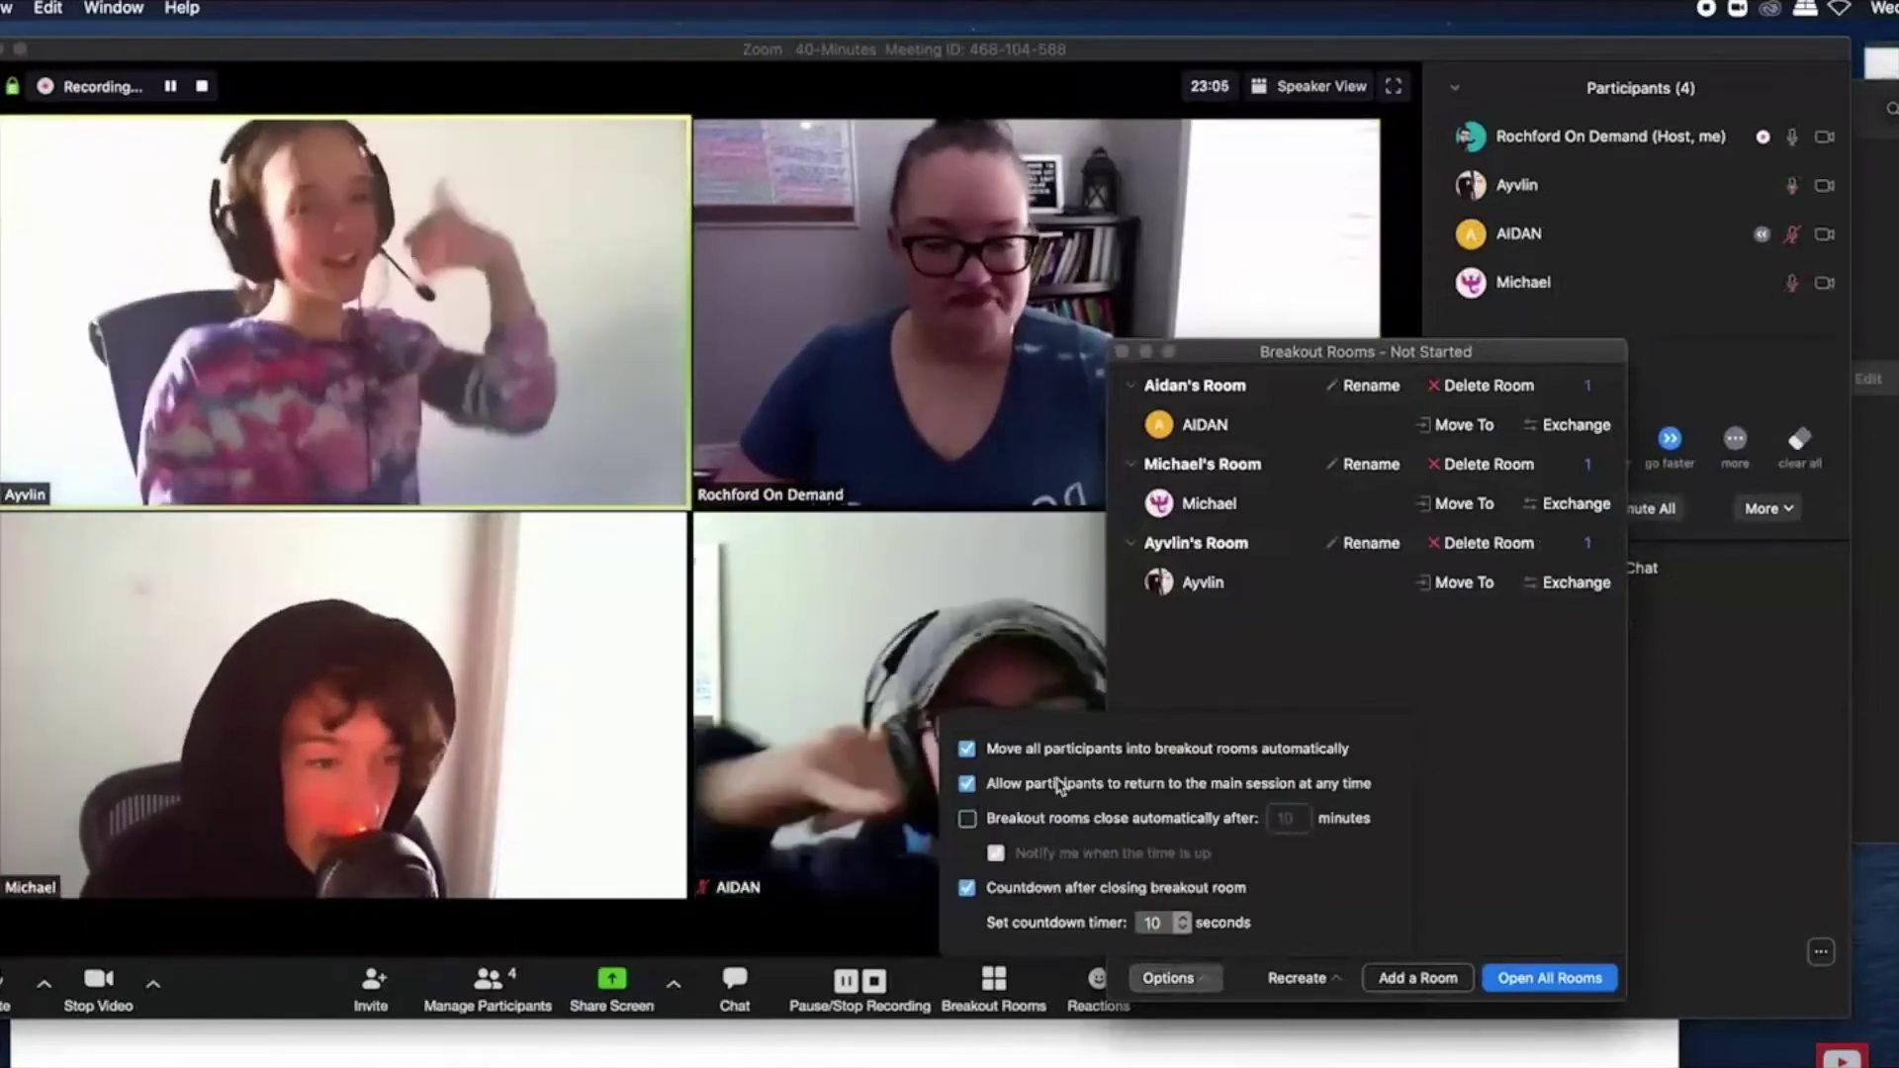
# Step: Enable automatic closing of breakout rooms after 10 minutes and dismiss the Options popover
pyautogui.click(969, 821)
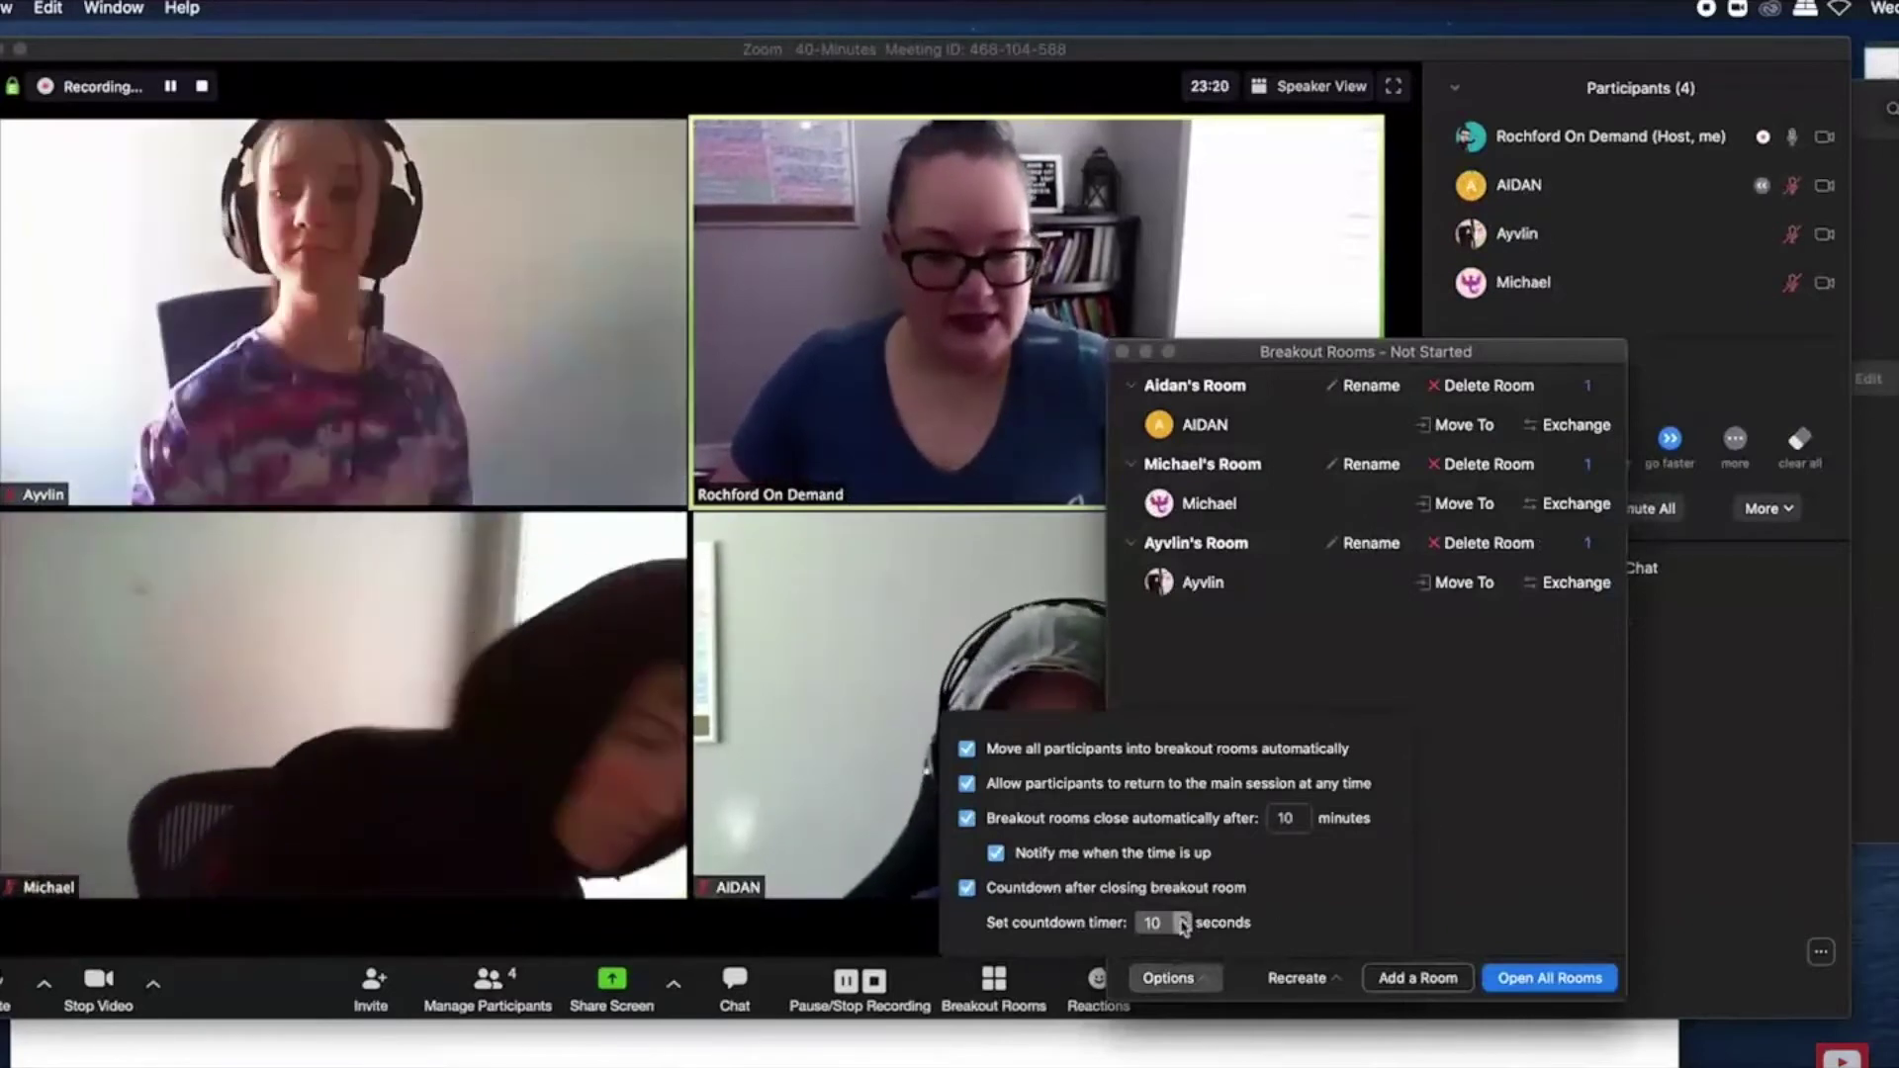
pyautogui.click(1478, 876)
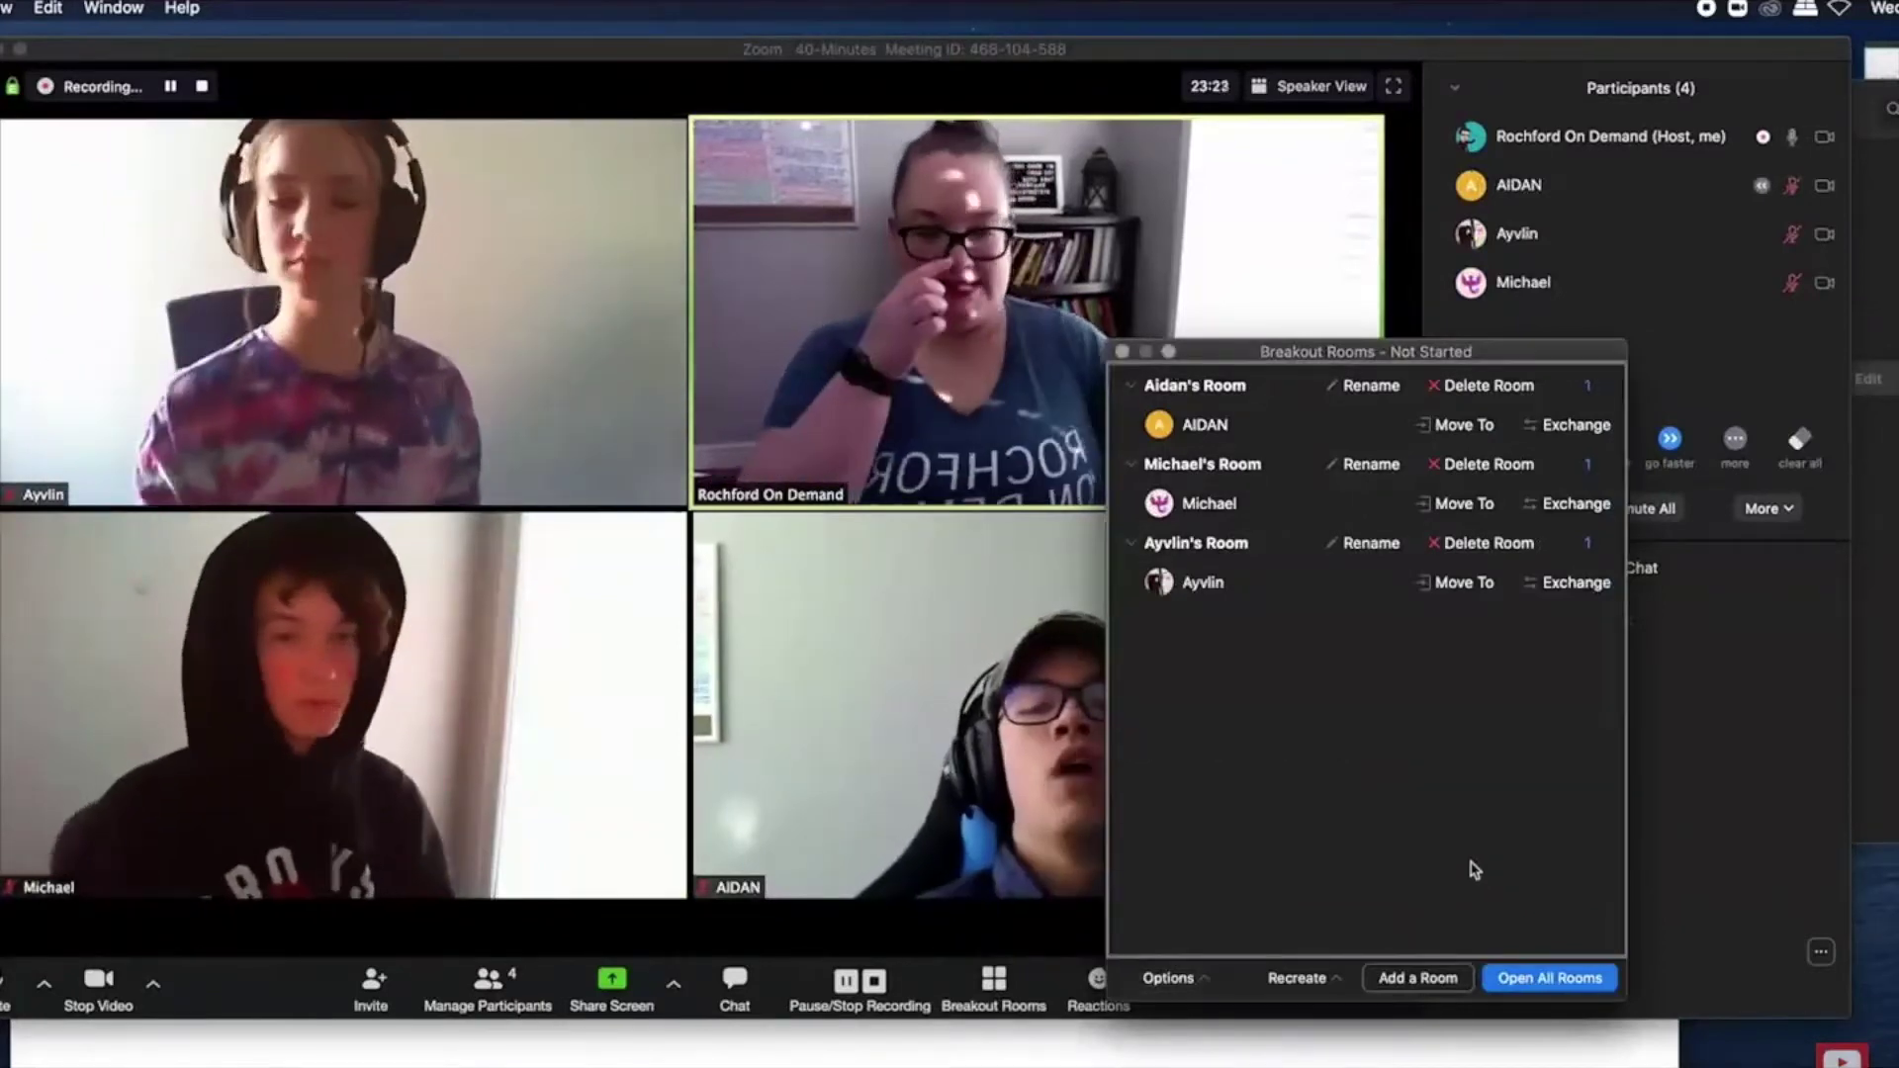
# Step: Open all three breakout rooms and join the first student's room as host
pyautogui.click(1538, 982)
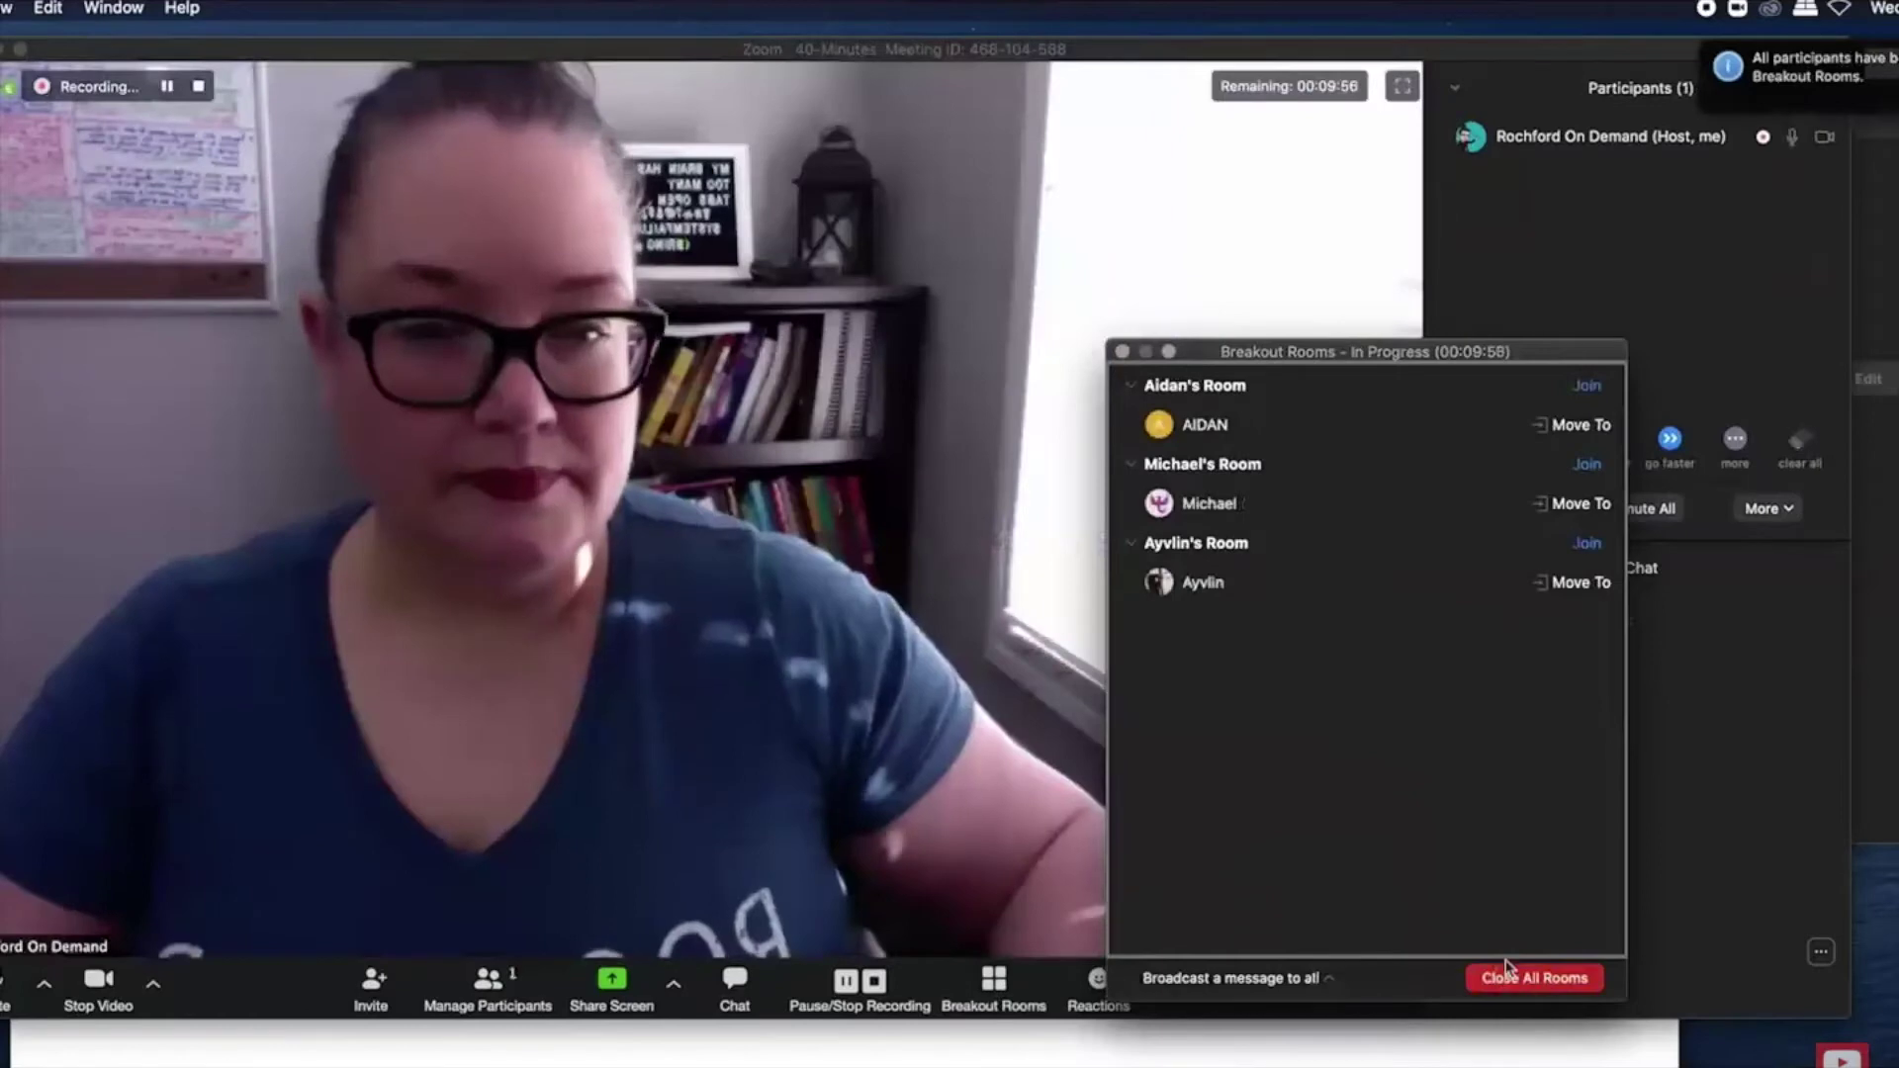
pyautogui.moveTo(1401, 354); pyautogui.dragTo(1184, 482)
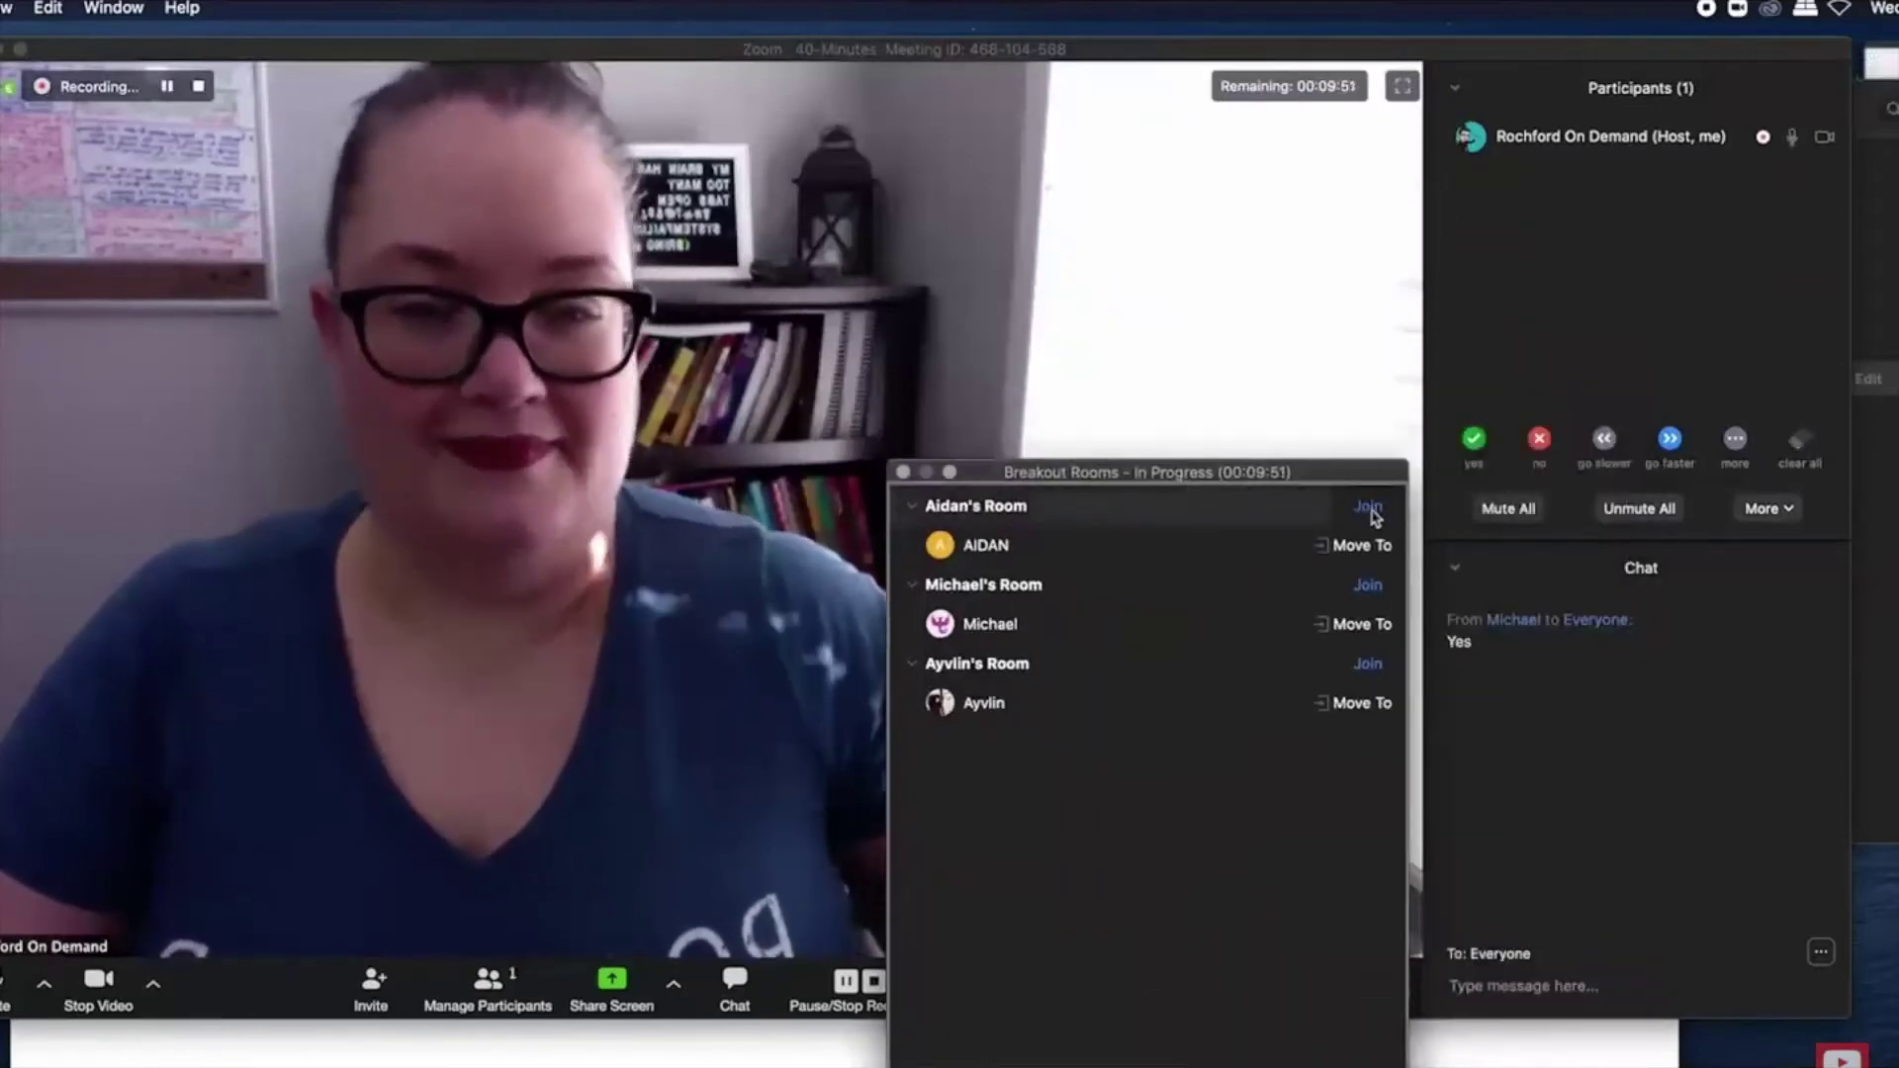
pyautogui.click(1368, 507)
pyautogui.click(1572, 539)
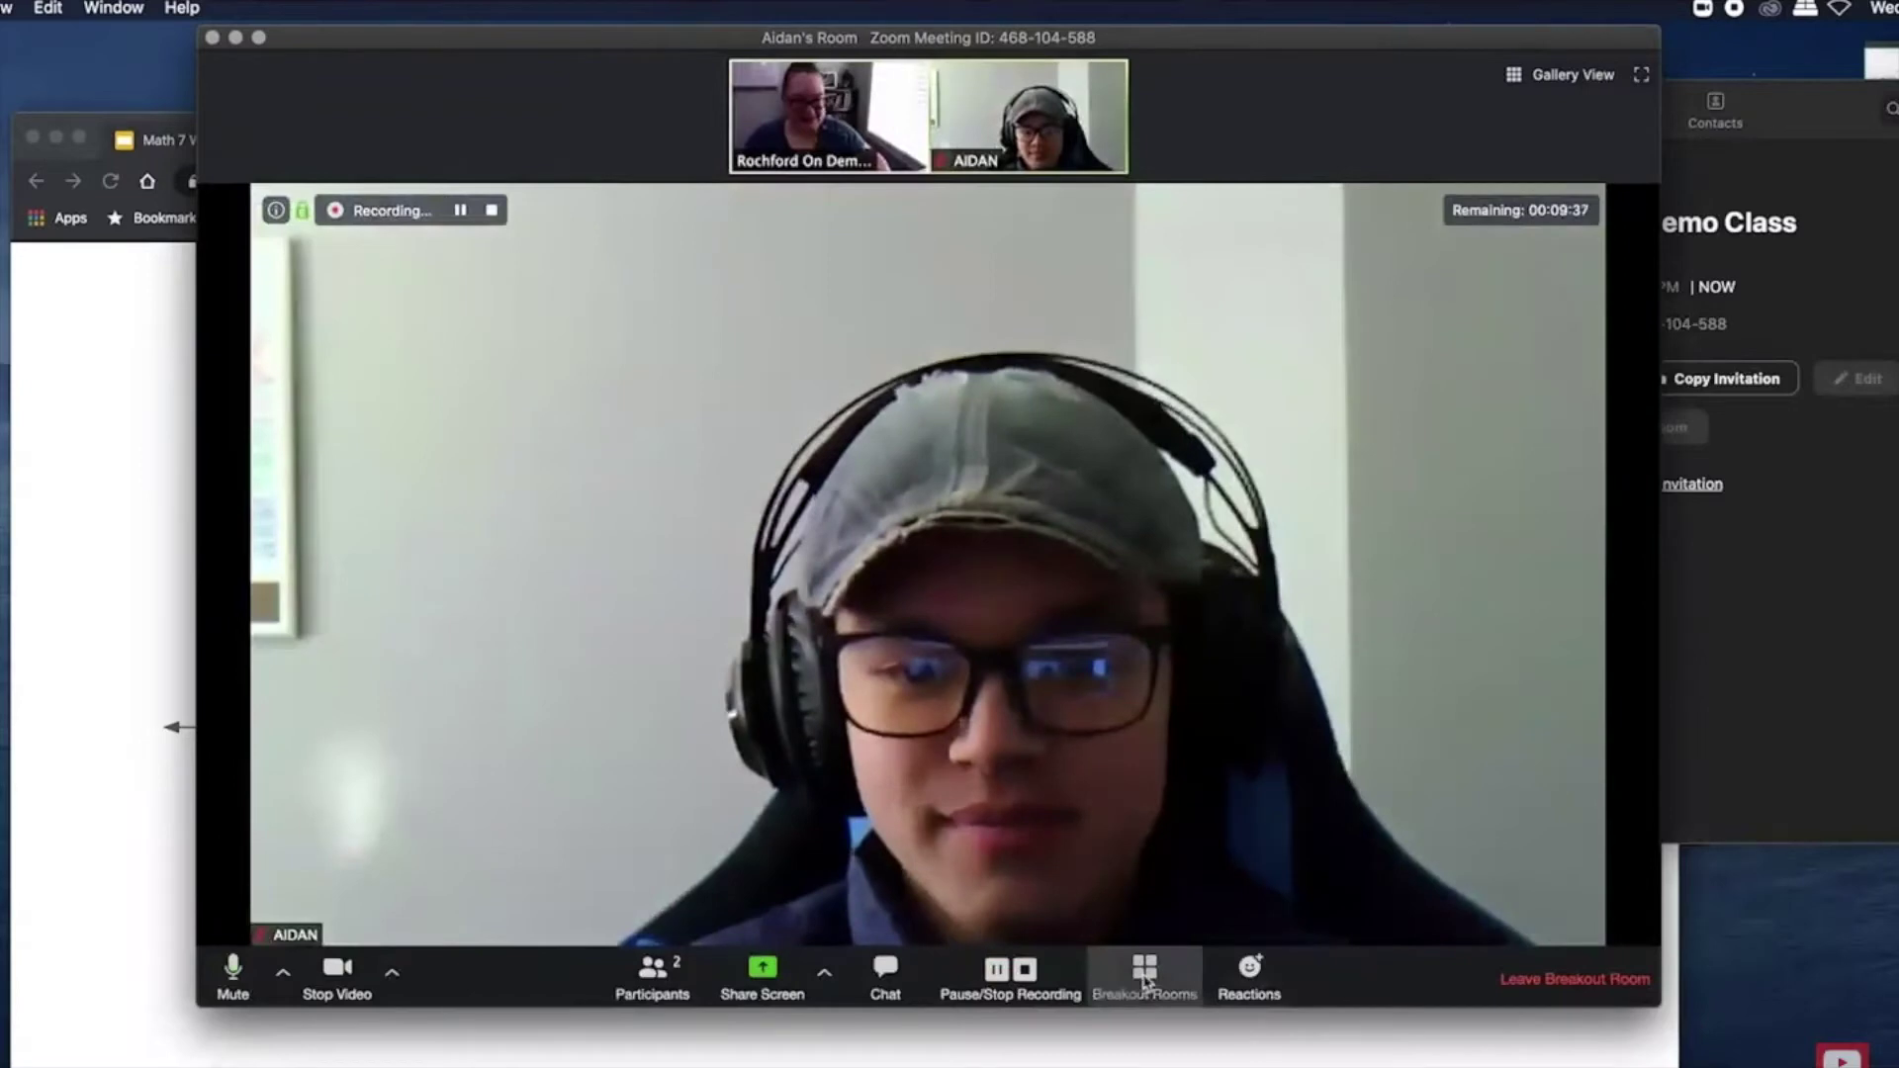
# Step: Join the second student's breakout room
pyautogui.click(1144, 969)
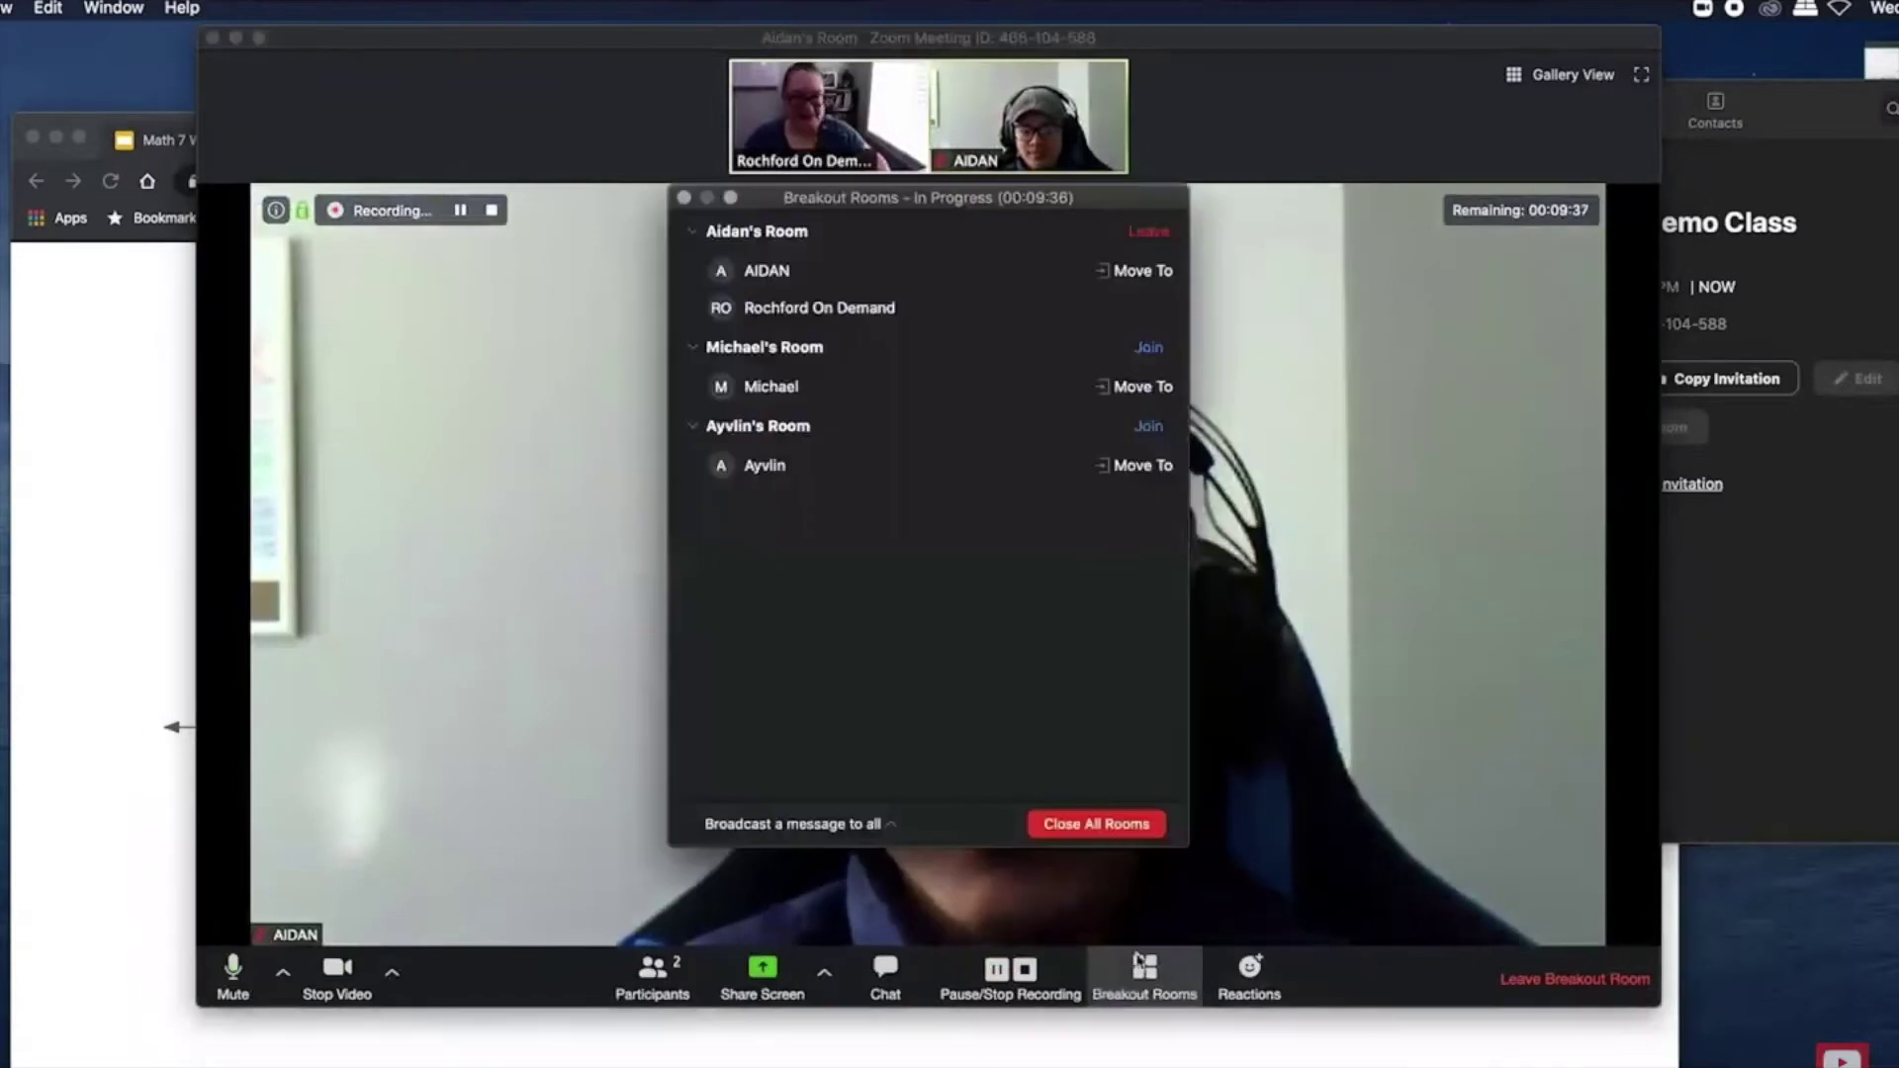
pyautogui.click(1149, 348)
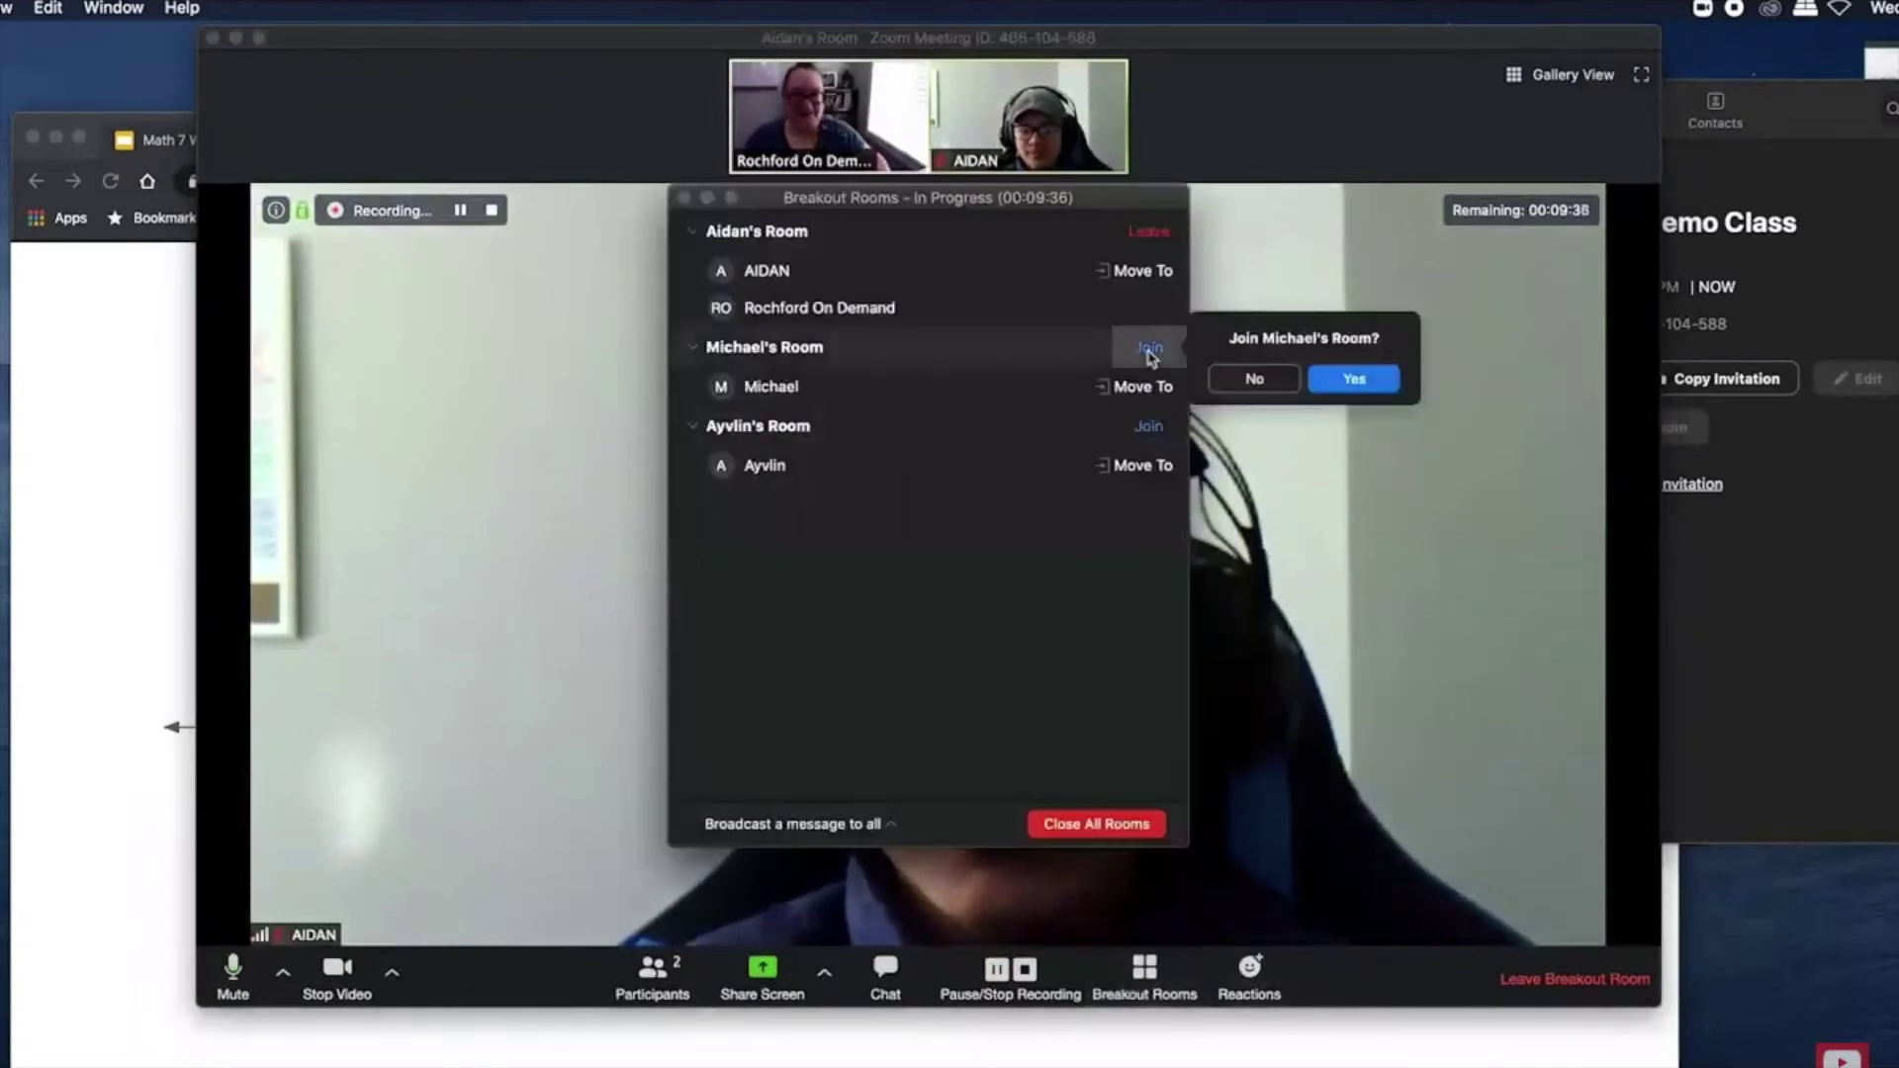
pyautogui.click(1320, 385)
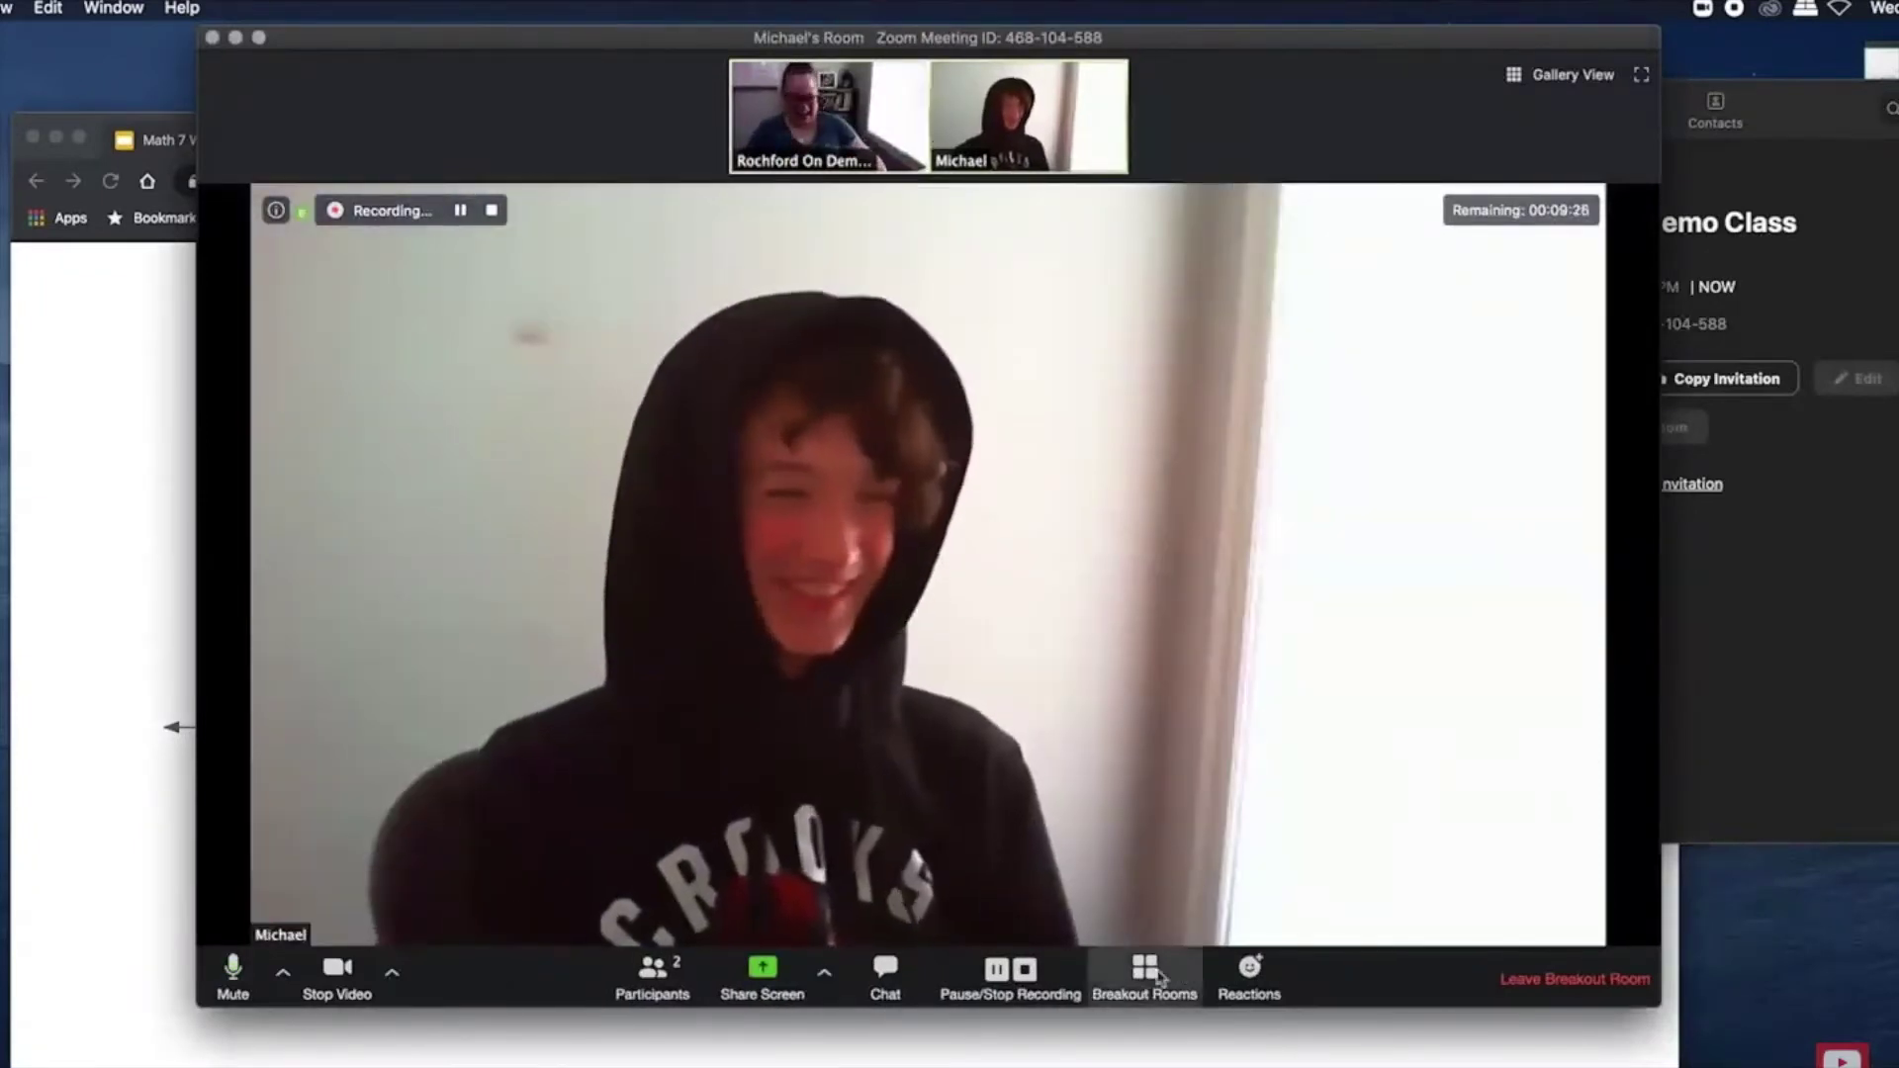
# Step: Move on into the third student's breakout room
pyautogui.click(1150, 974)
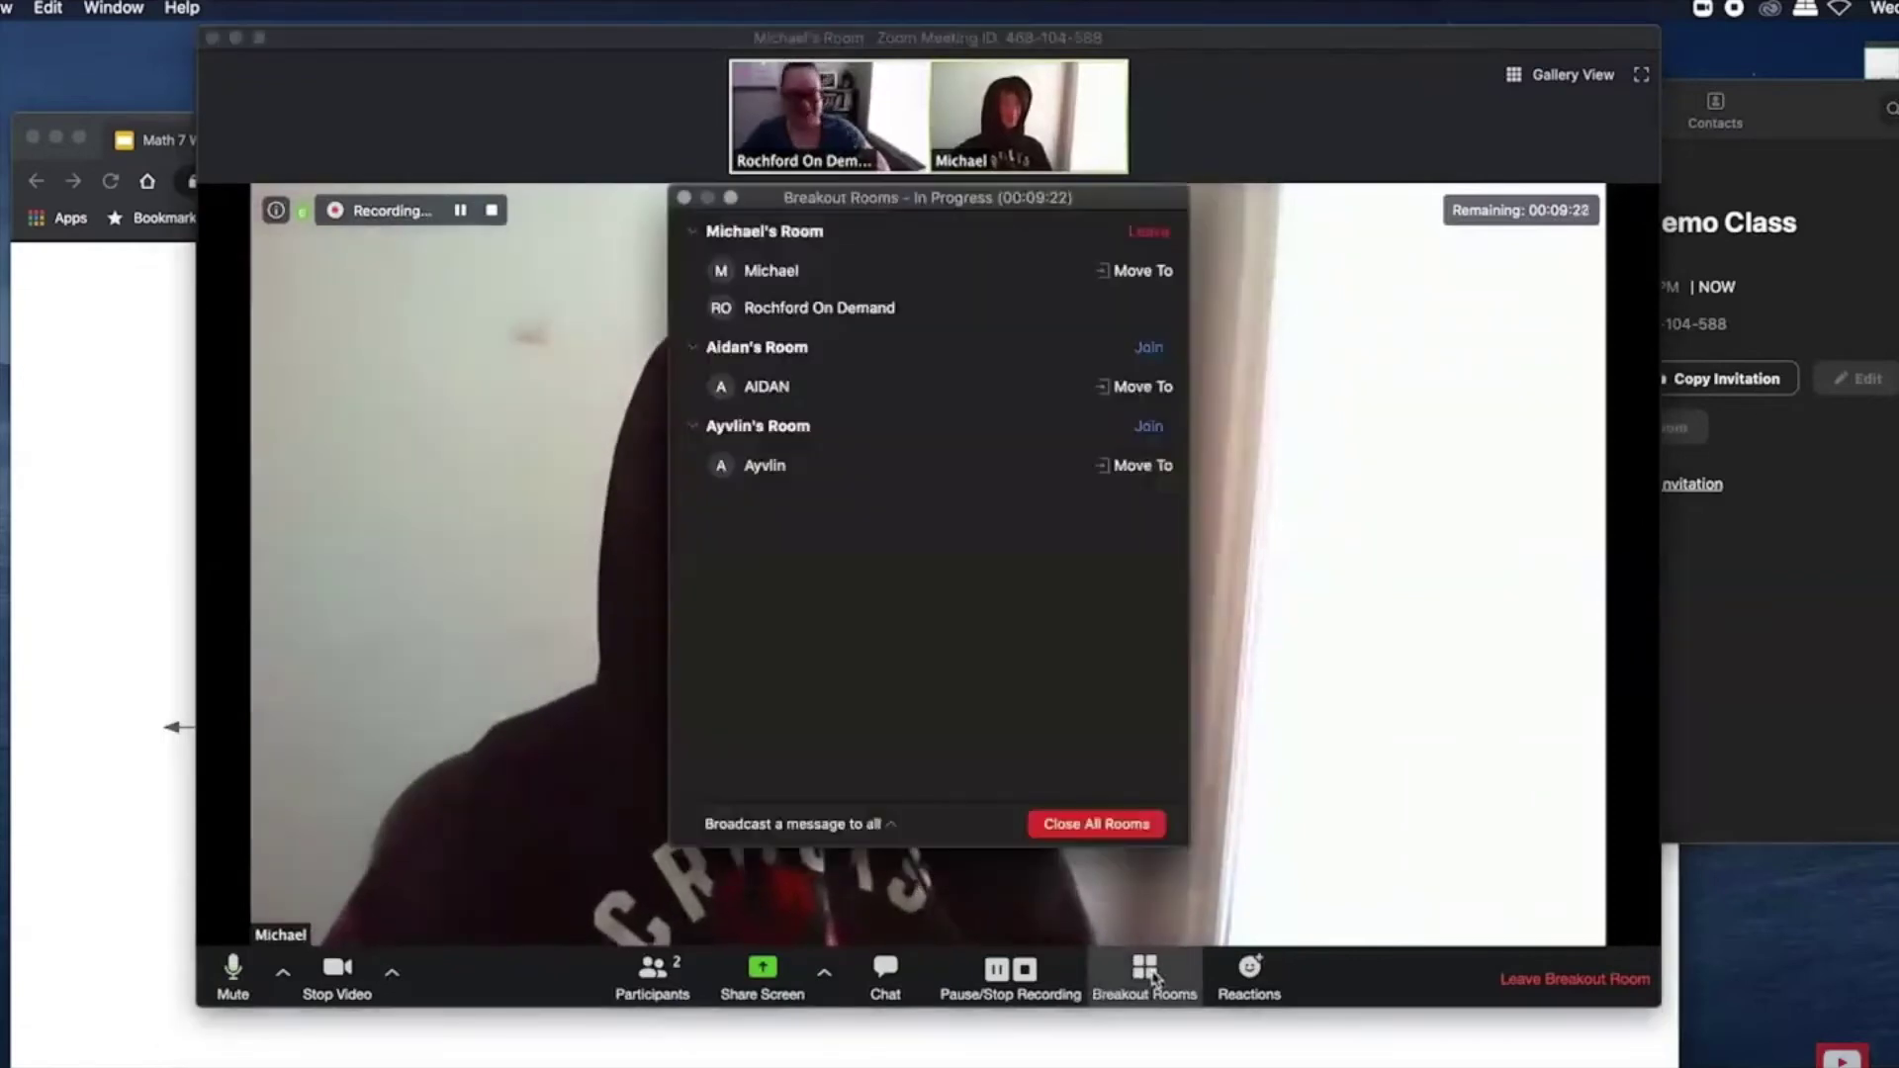
pyautogui.moveTo(1077, 196); pyautogui.dragTo(1493, 135)
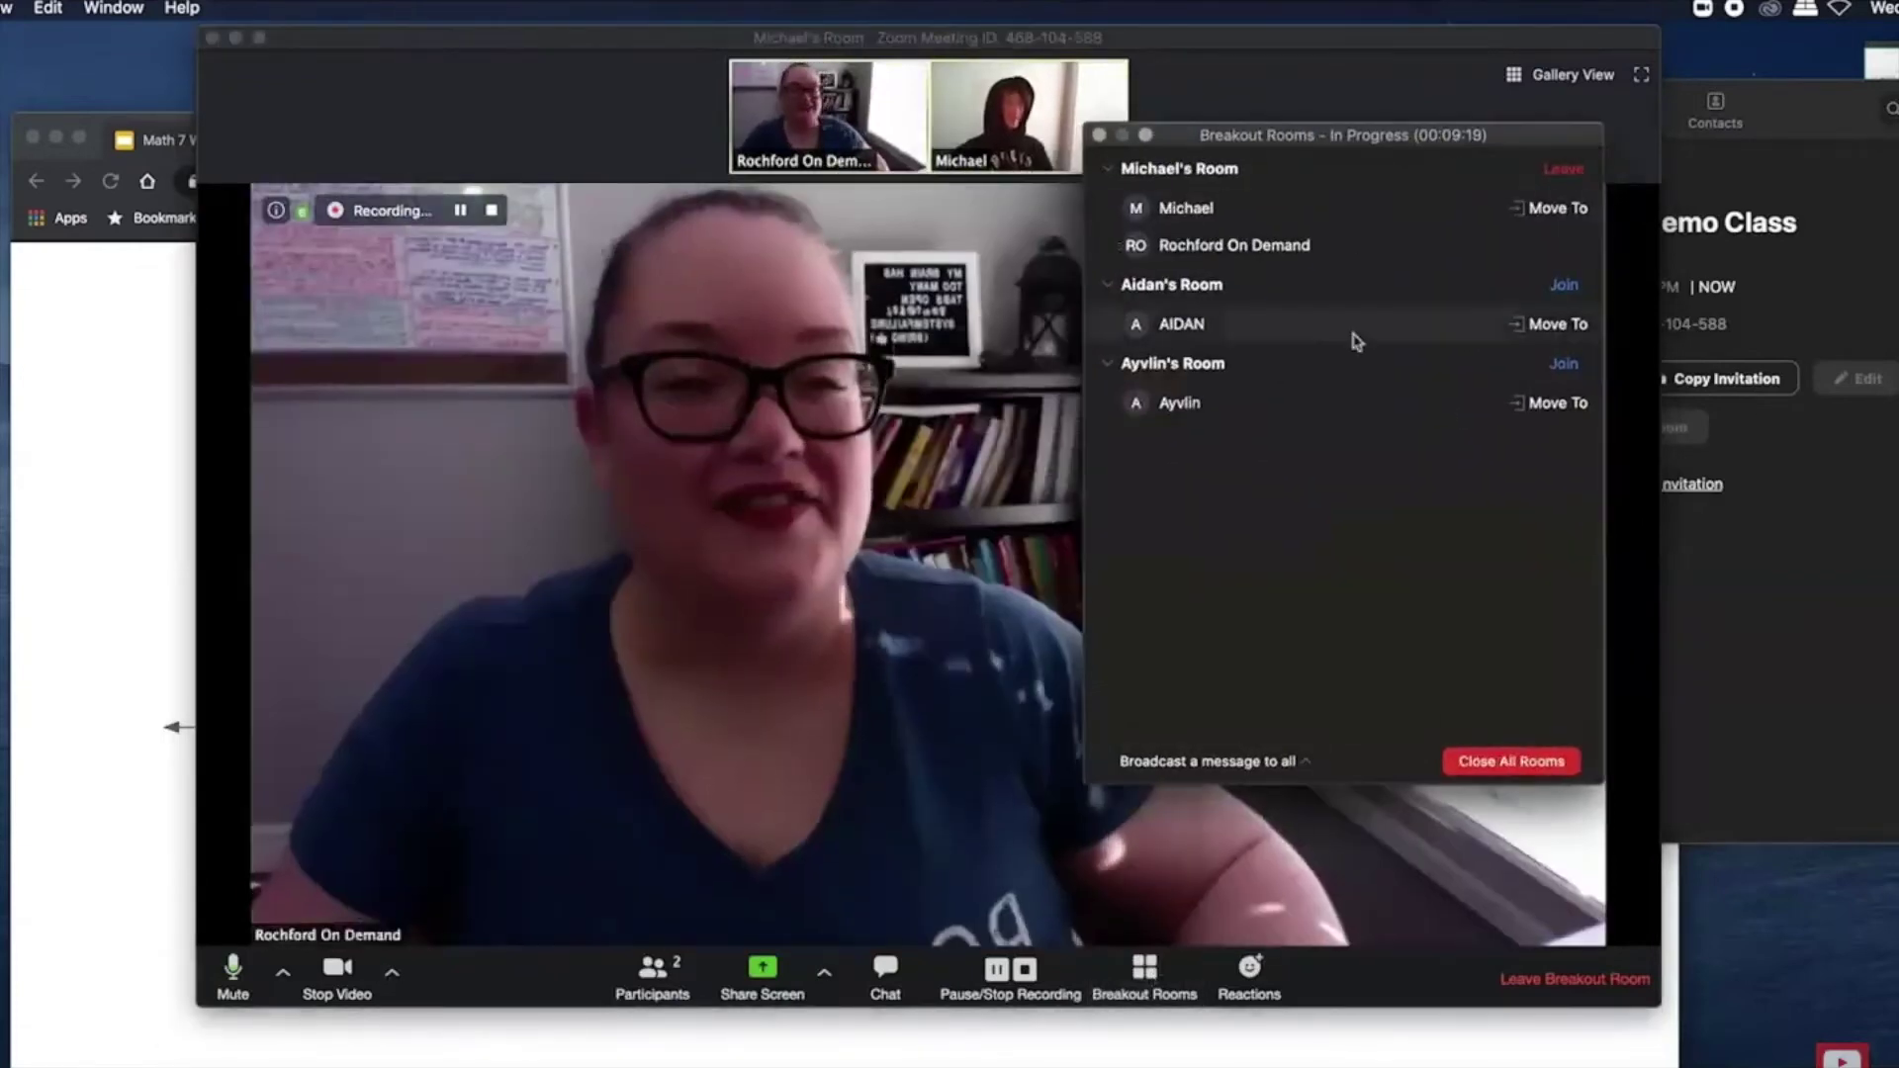
pyautogui.click(1566, 365)
pyautogui.click(1757, 397)
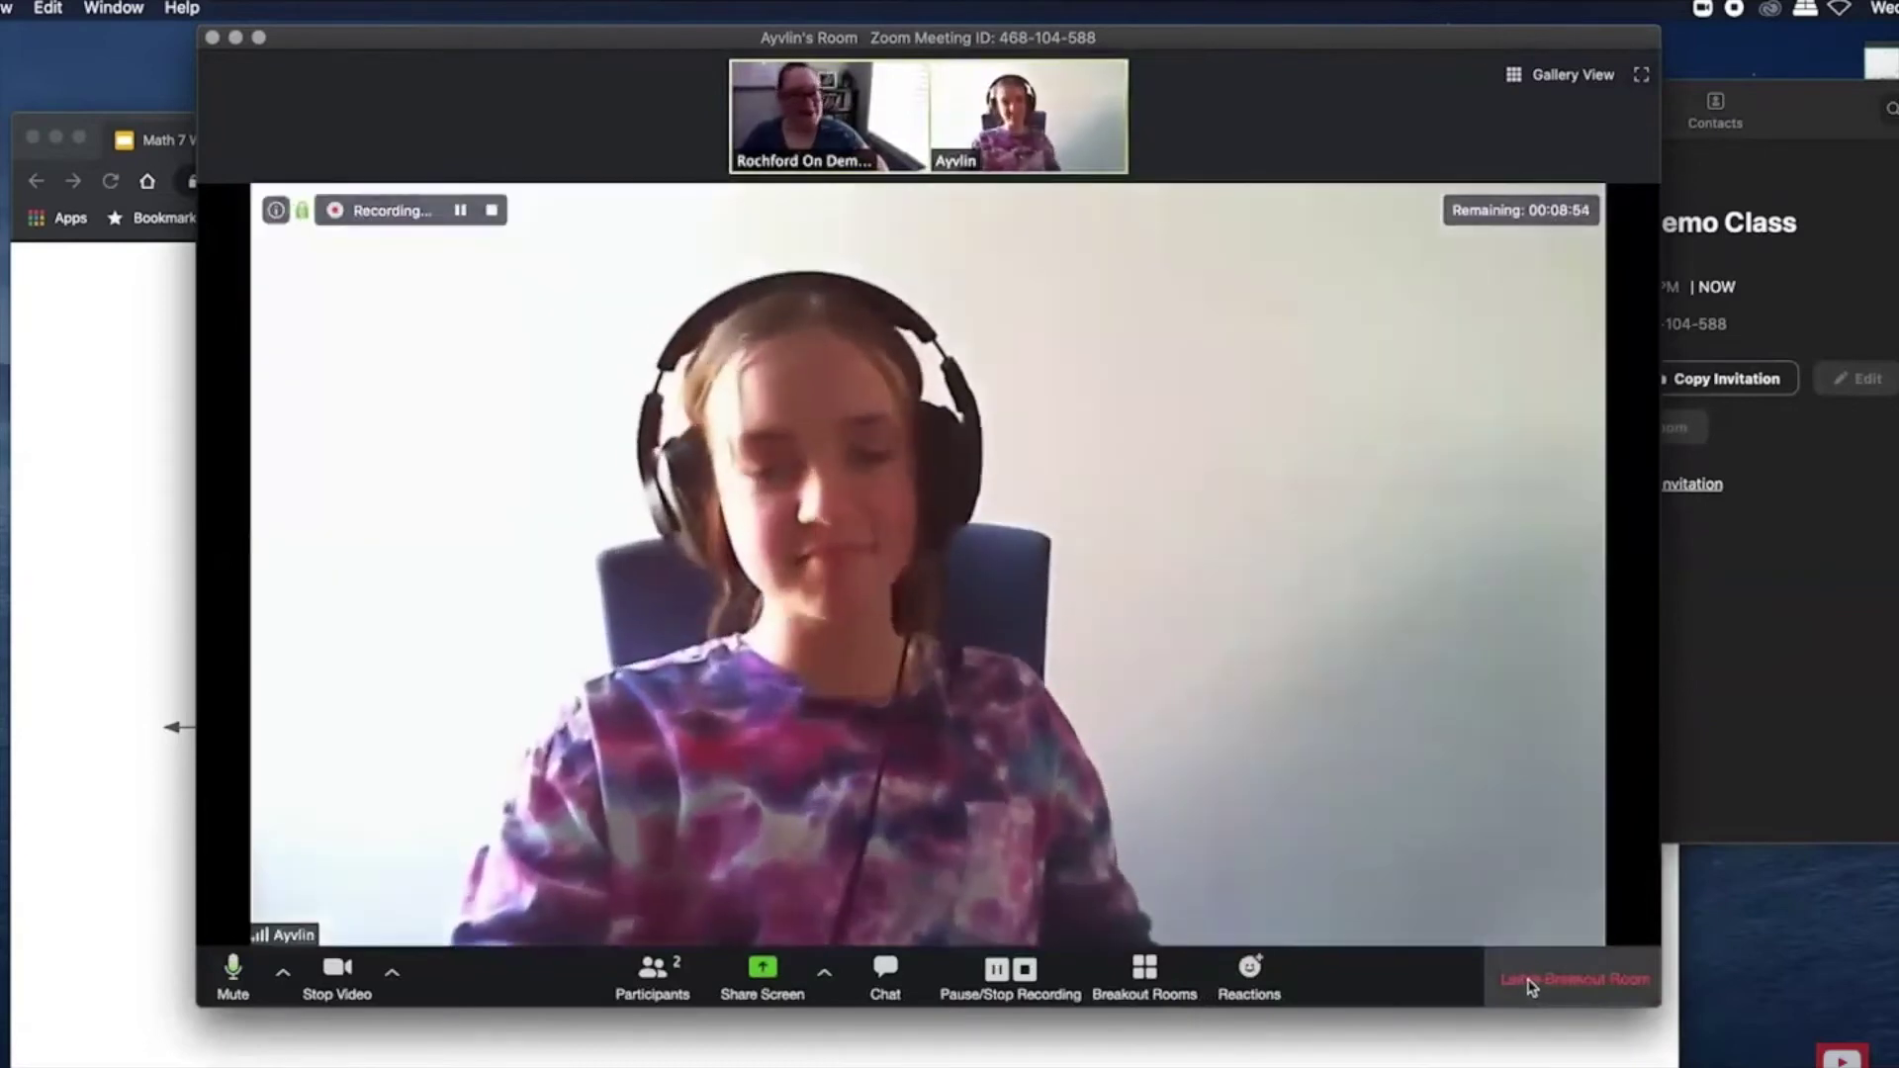
# Step: Return to the main session, close all breakout rooms, and show participants and chat
pyautogui.click(1531, 984)
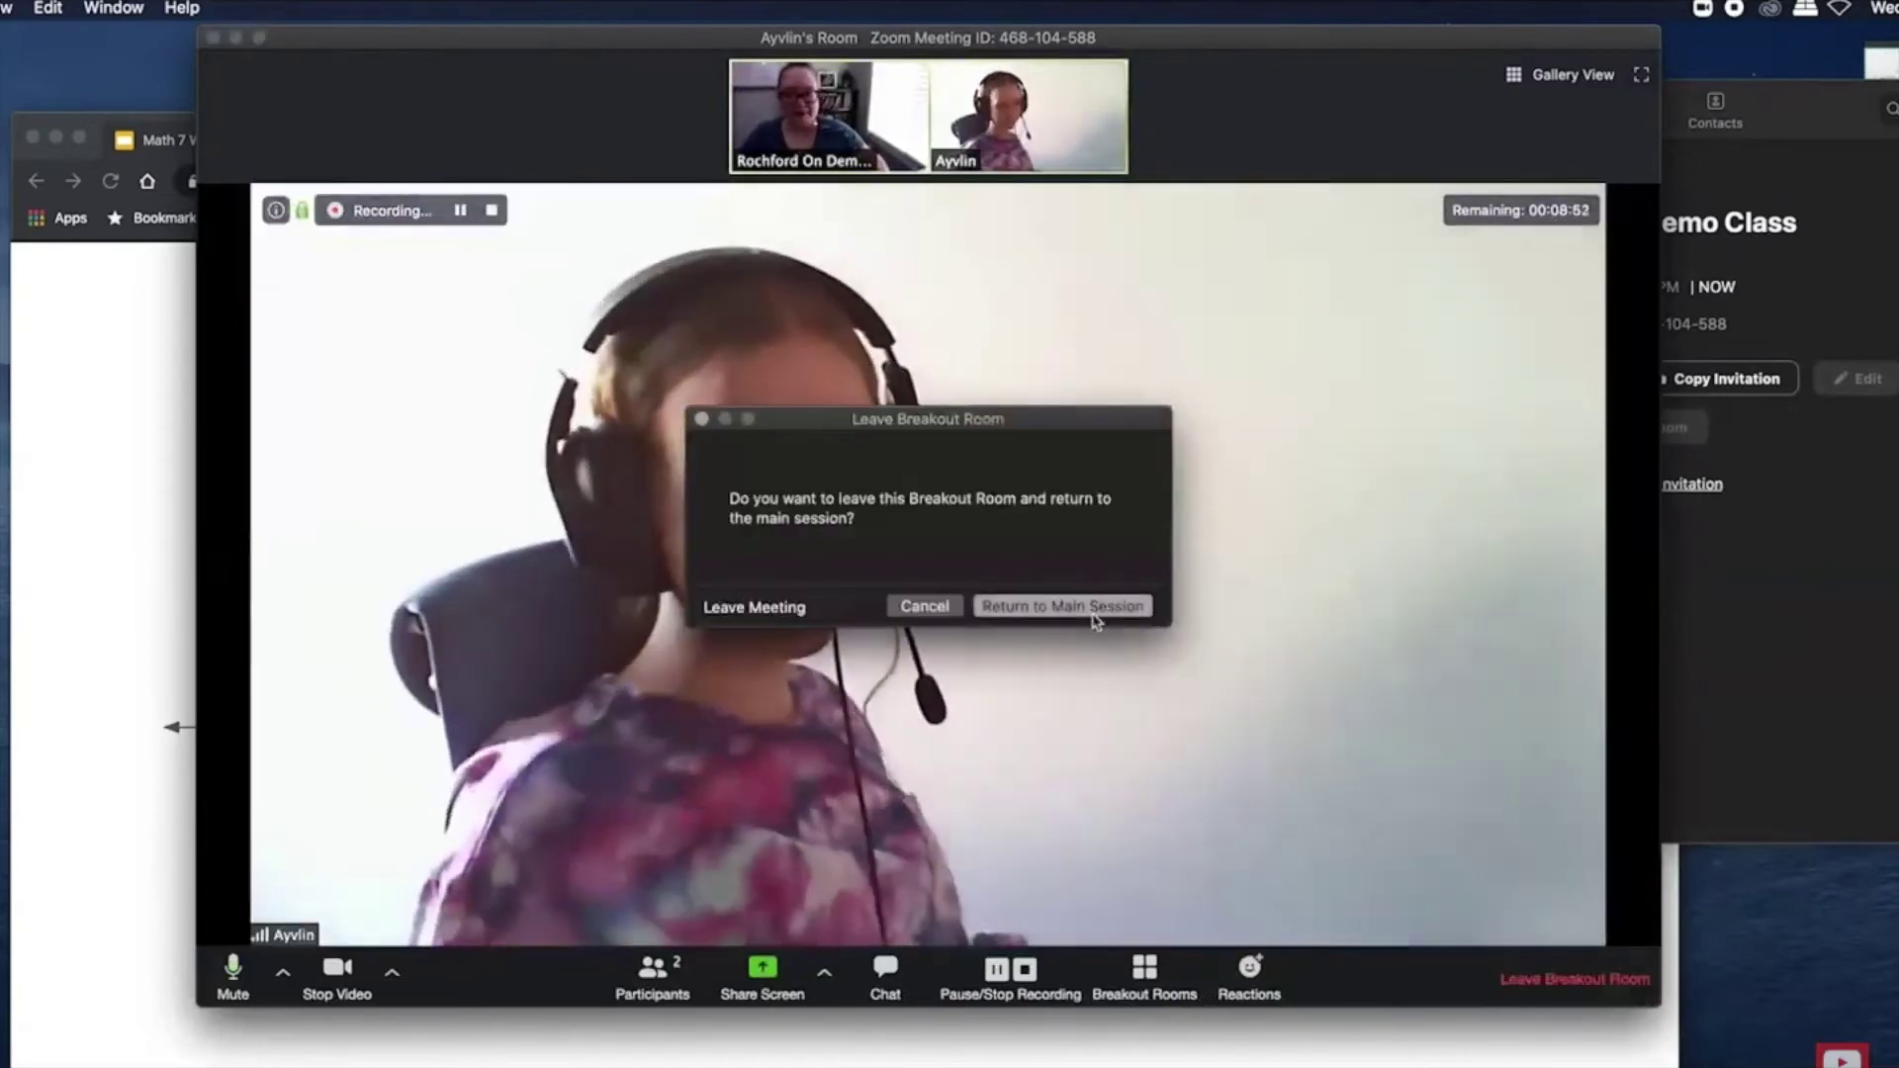
pyautogui.click(1093, 618)
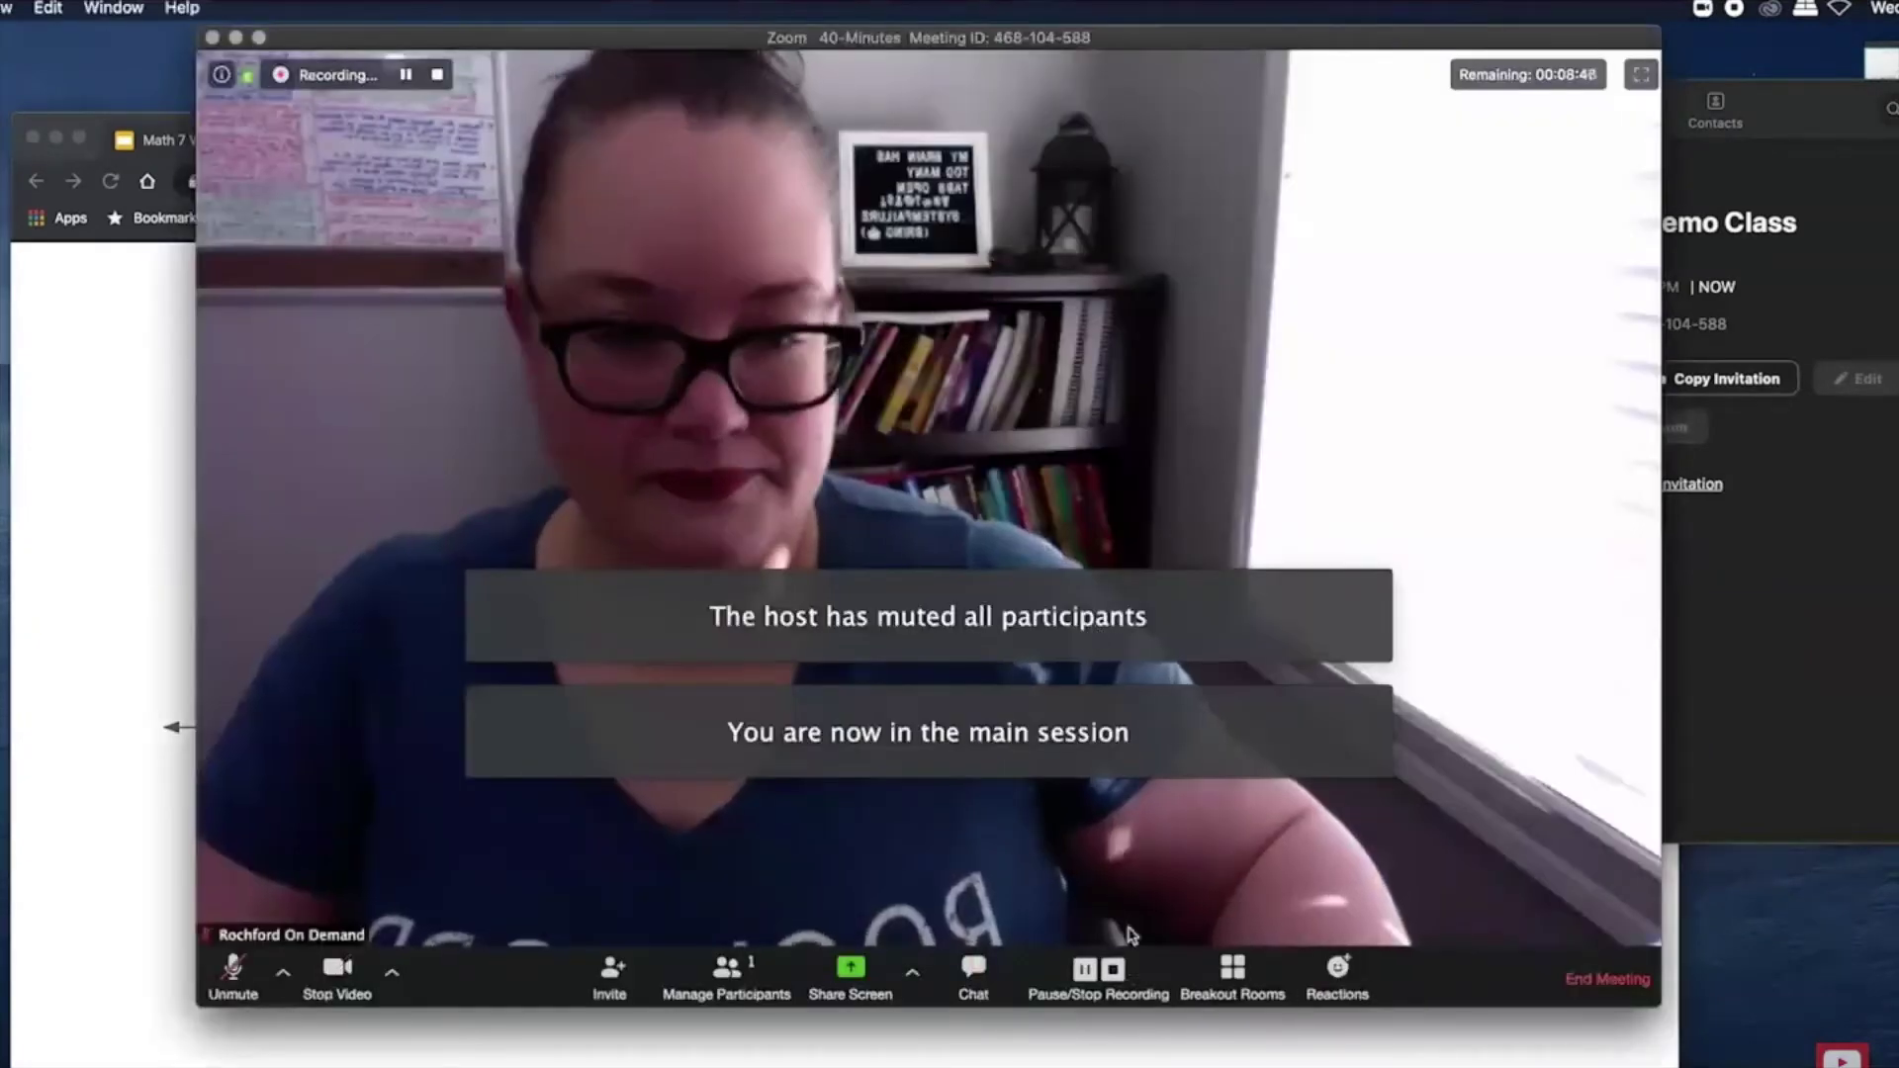
pyautogui.click(1236, 979)
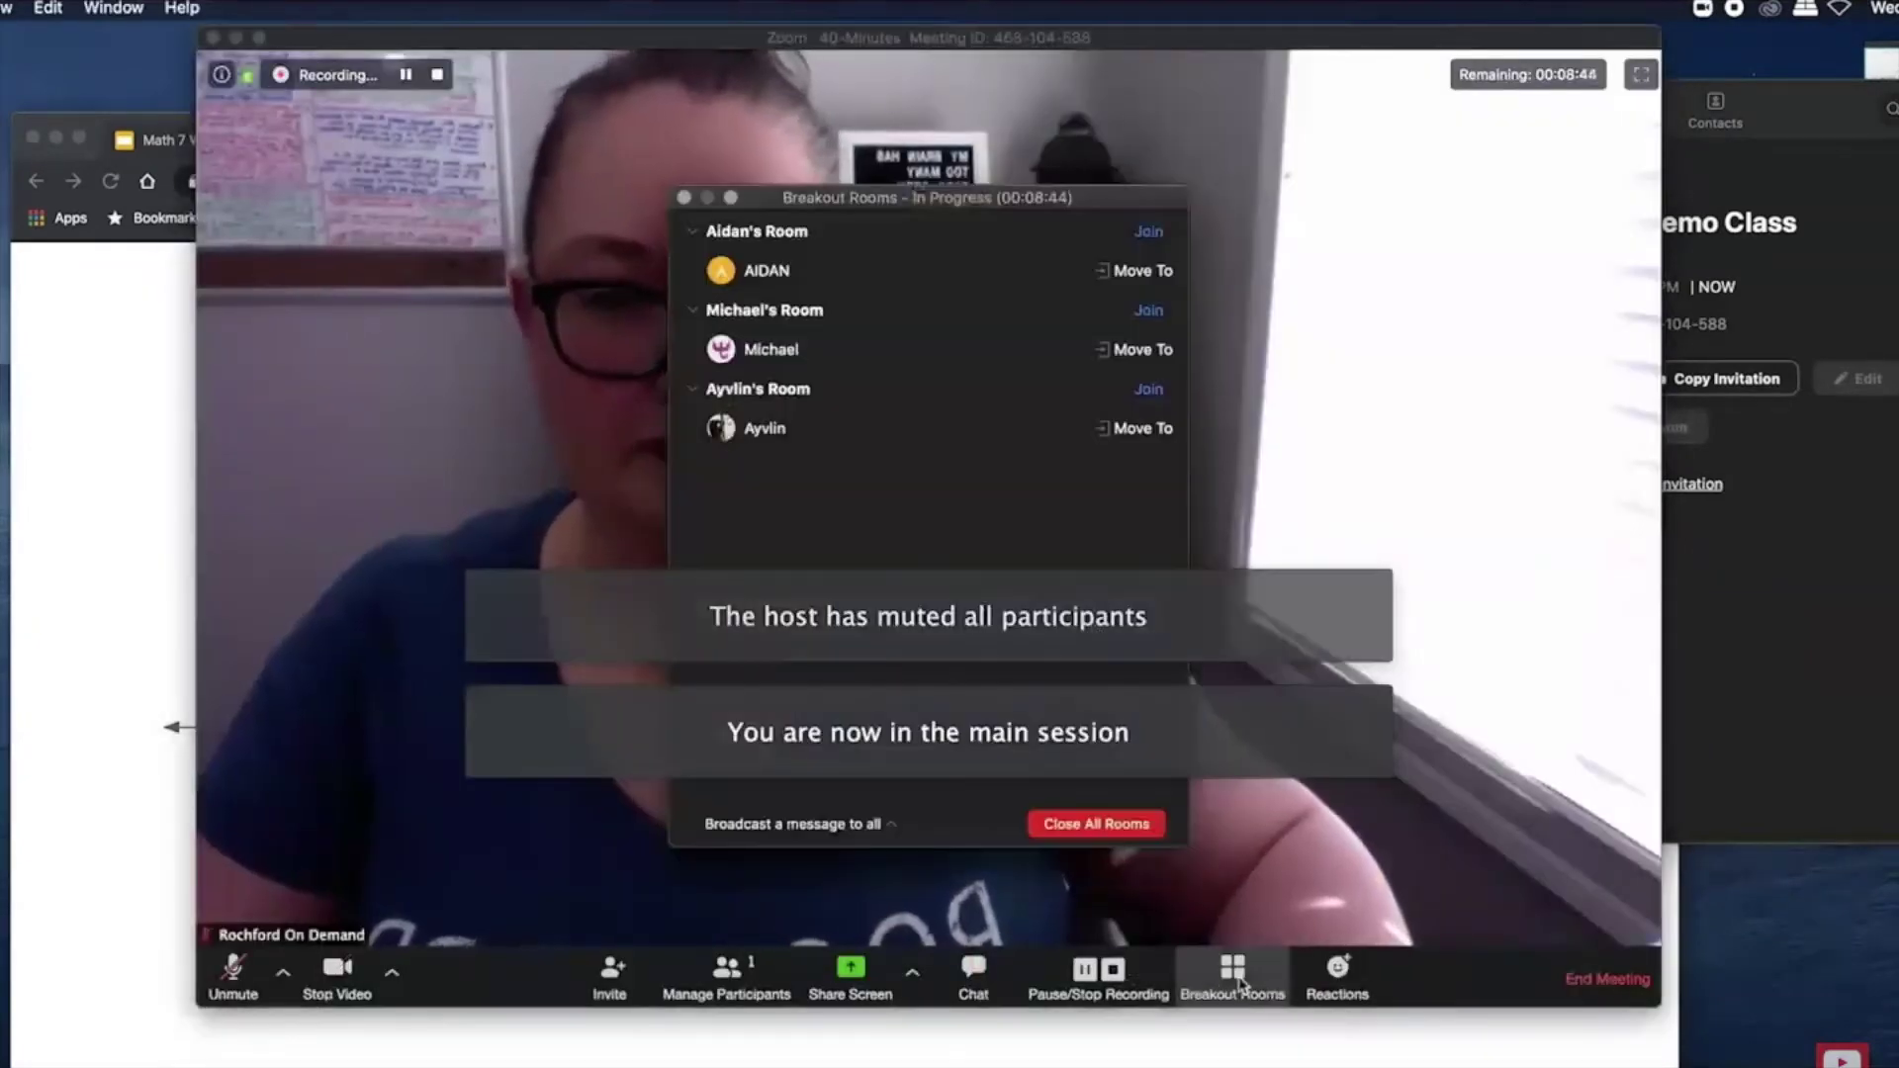
pyautogui.click(1080, 825)
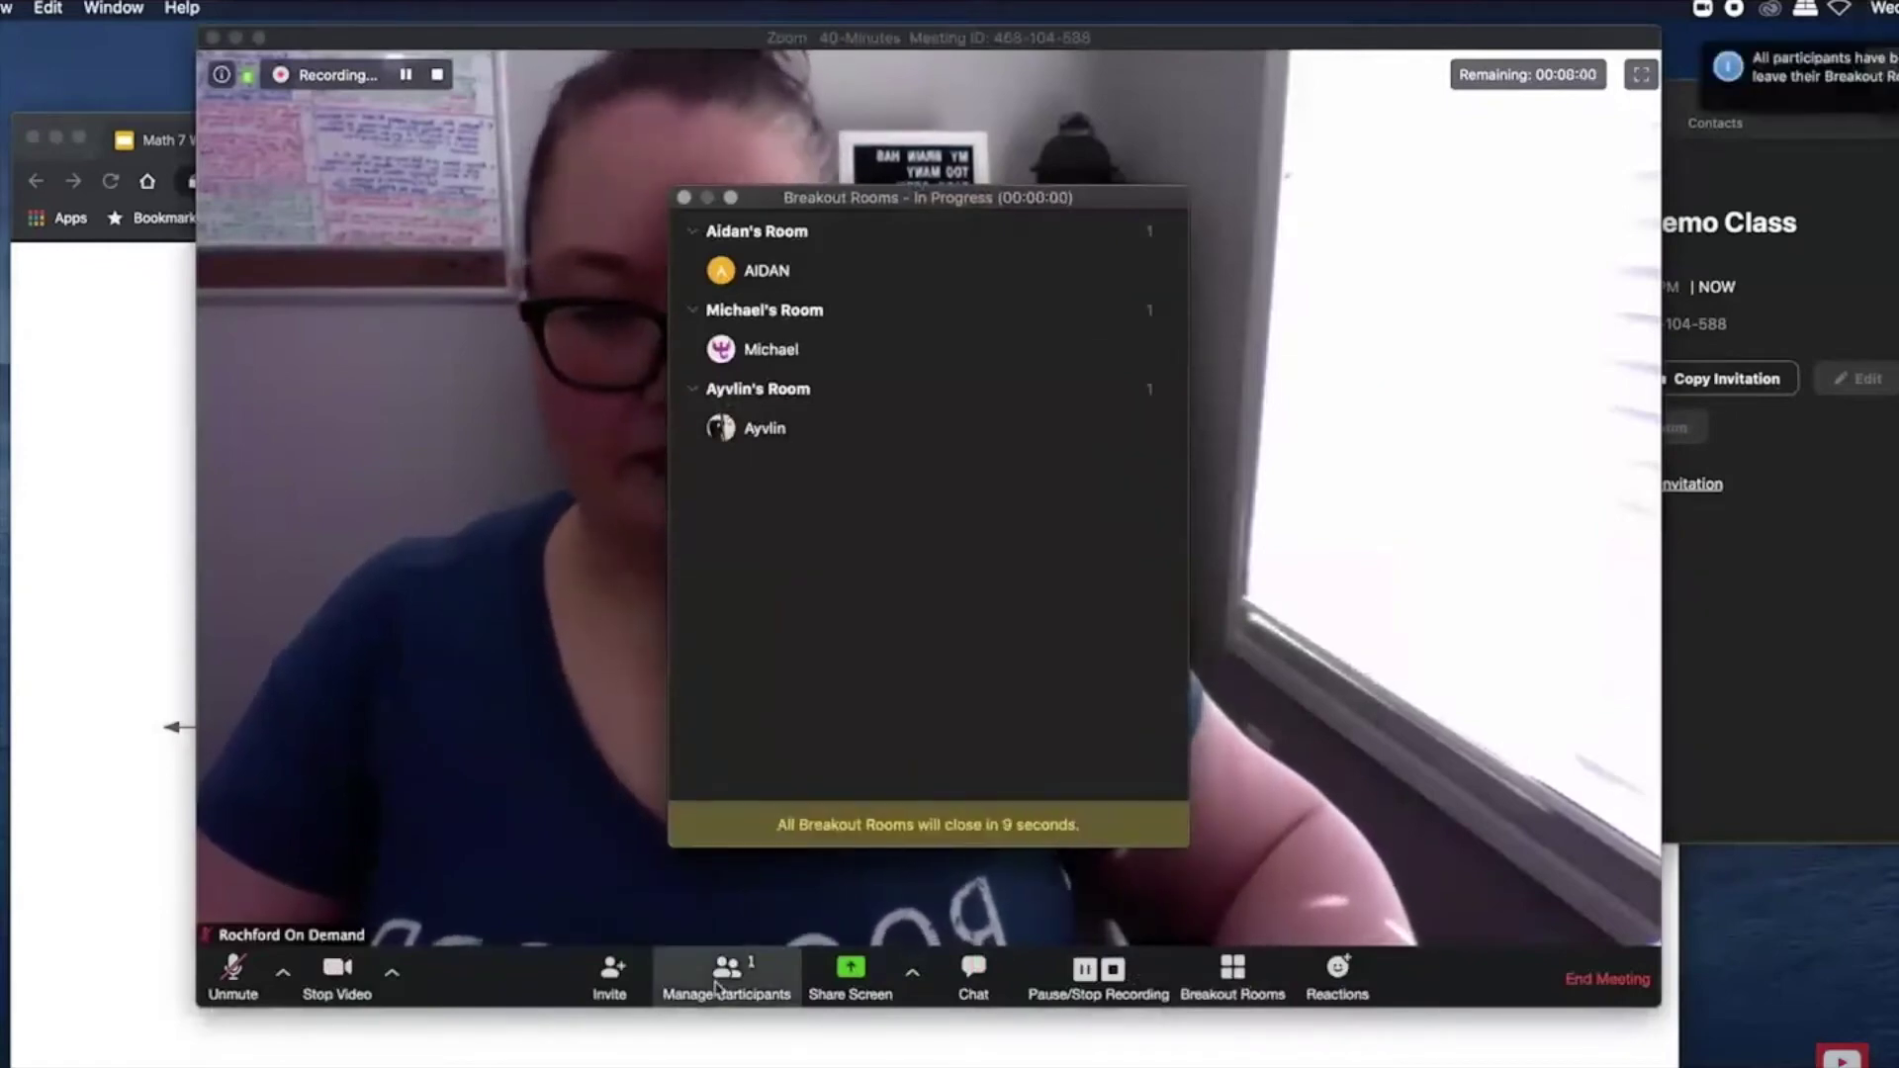
pyautogui.click(717, 987)
pyautogui.click(974, 979)
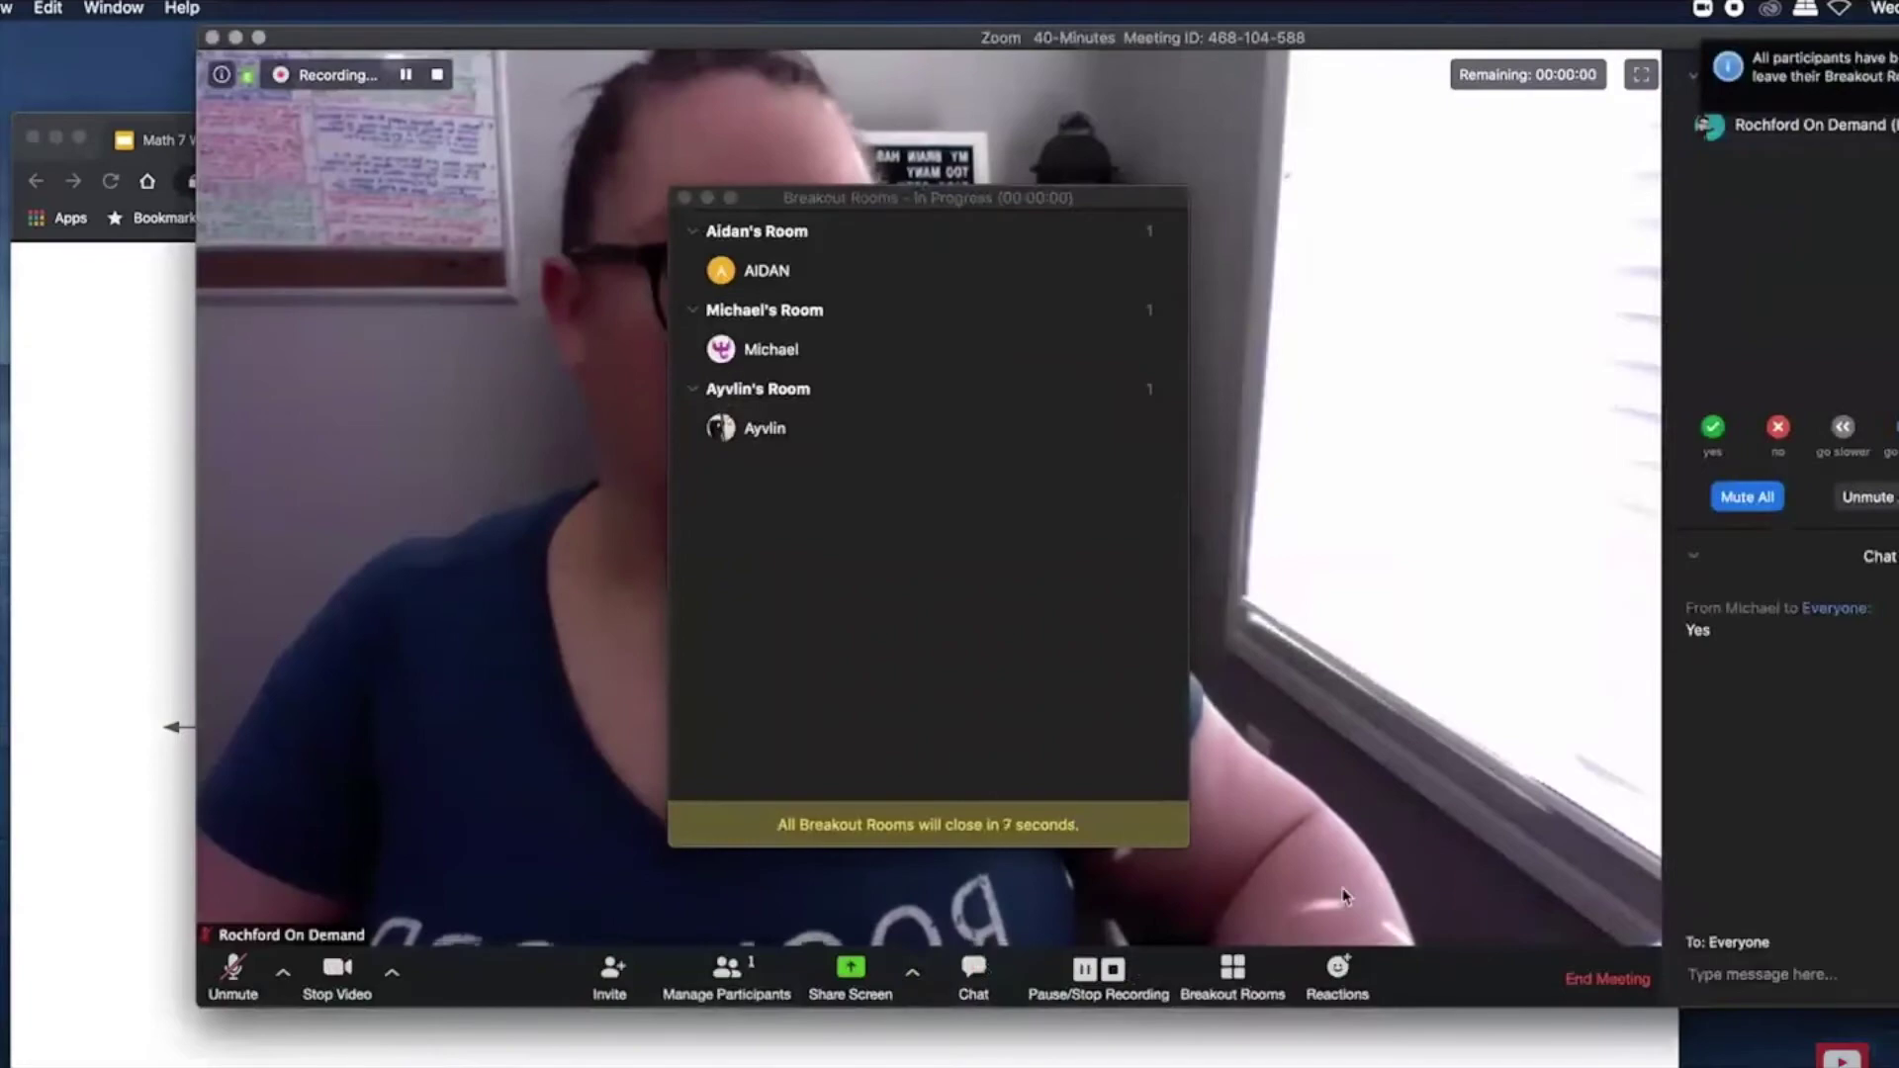